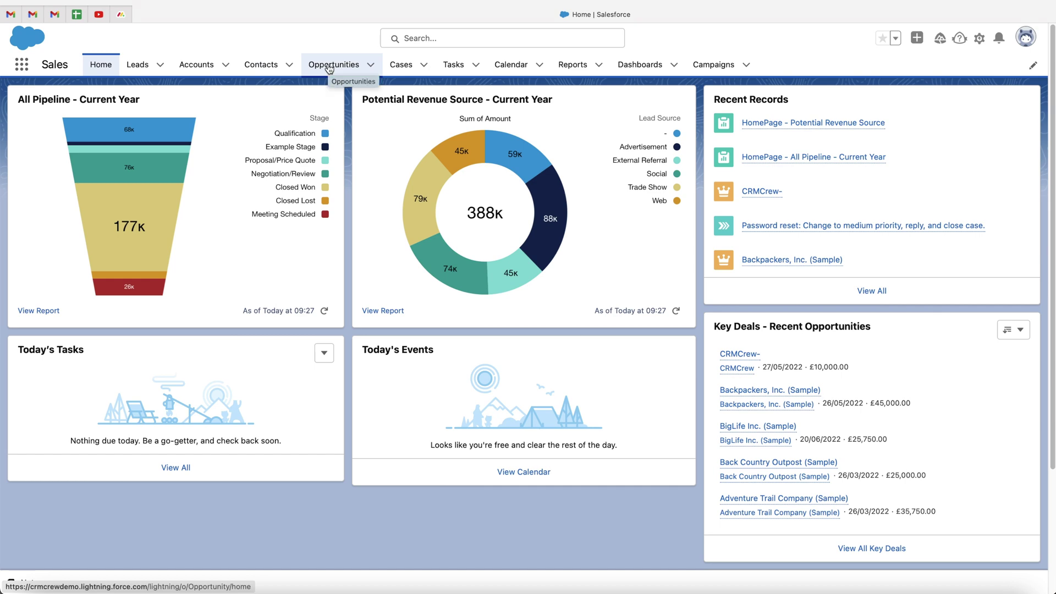
# Open the CRMCrew- opportunity from the All Opportunities list.
pyautogui.click(329, 67)
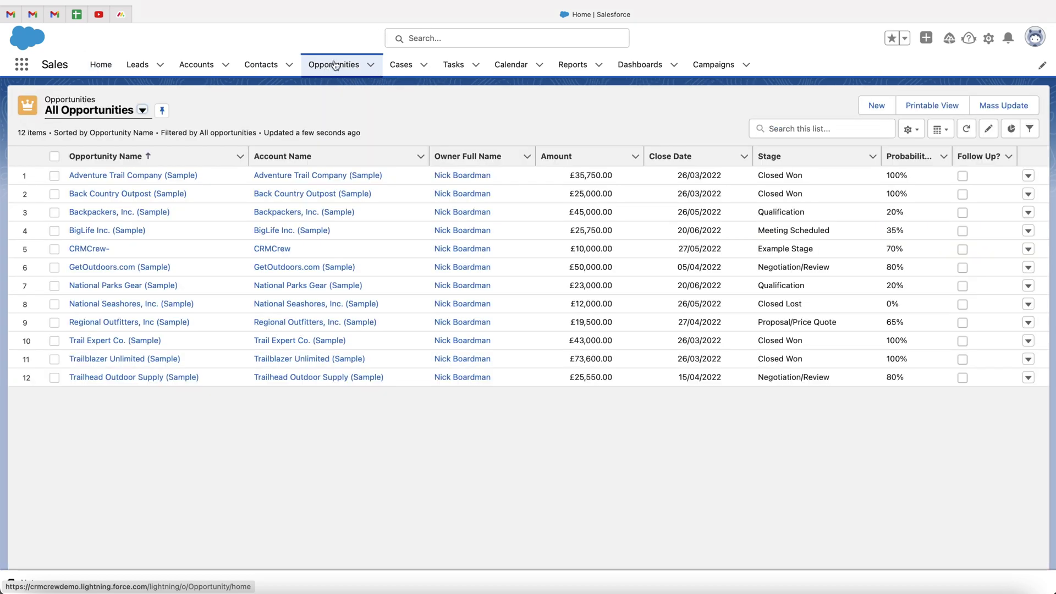
pyautogui.click(94, 249)
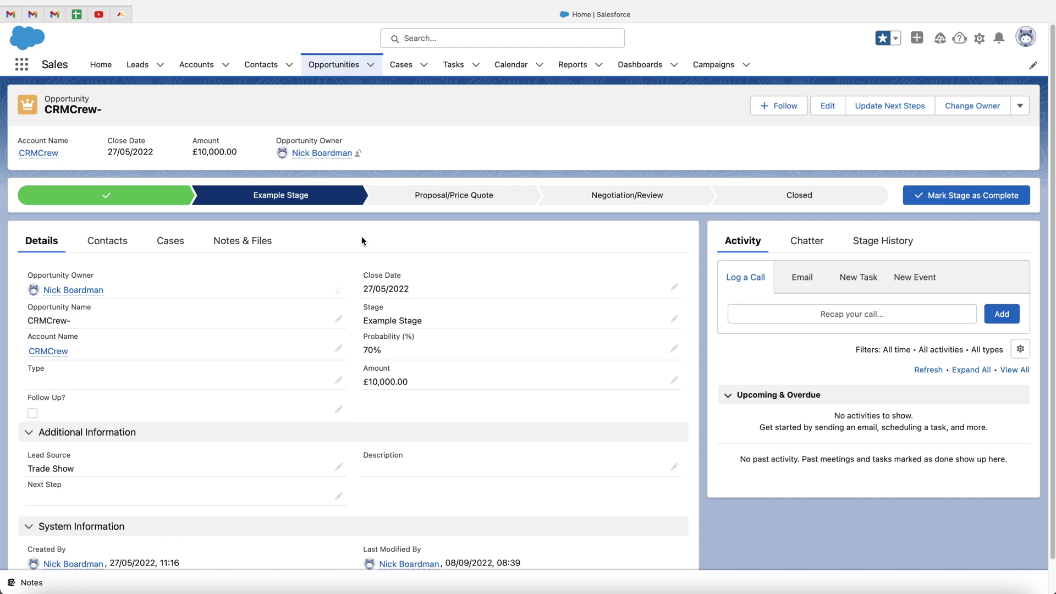
# Open Setup in a new tab and go to Object Manager under Objects and Fields.
pyautogui.click(976, 39)
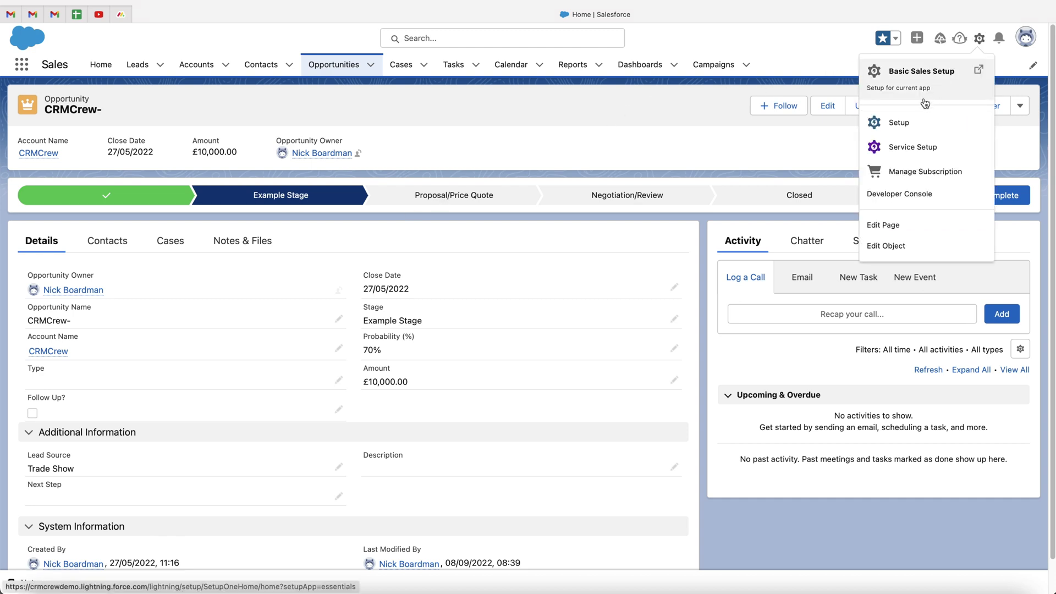
pyautogui.click(896, 126)
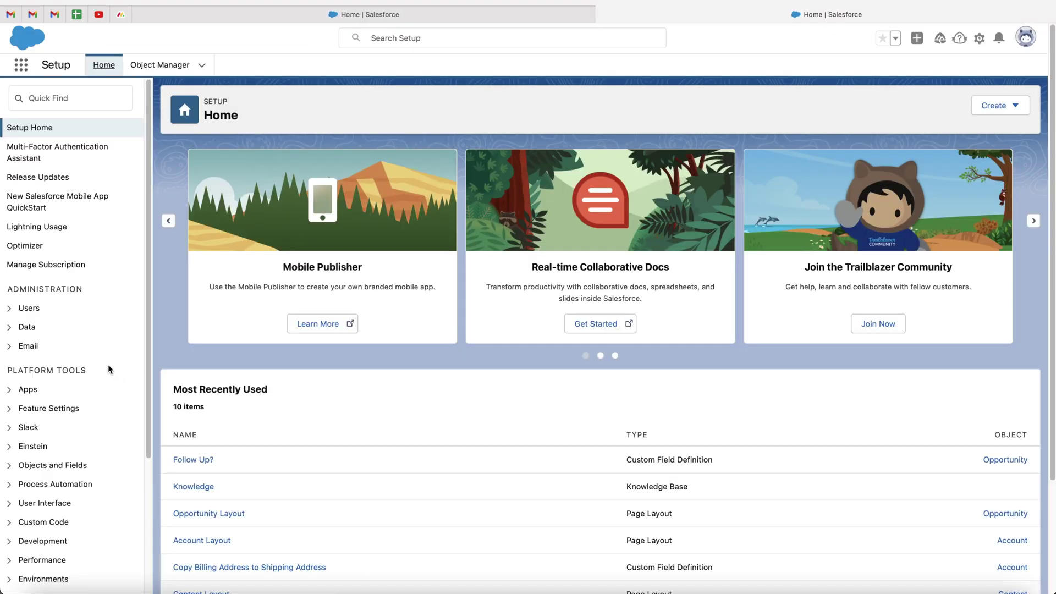
pyautogui.scroll(-1, 50, 340)
pyautogui.scroll(-2, 50, 340)
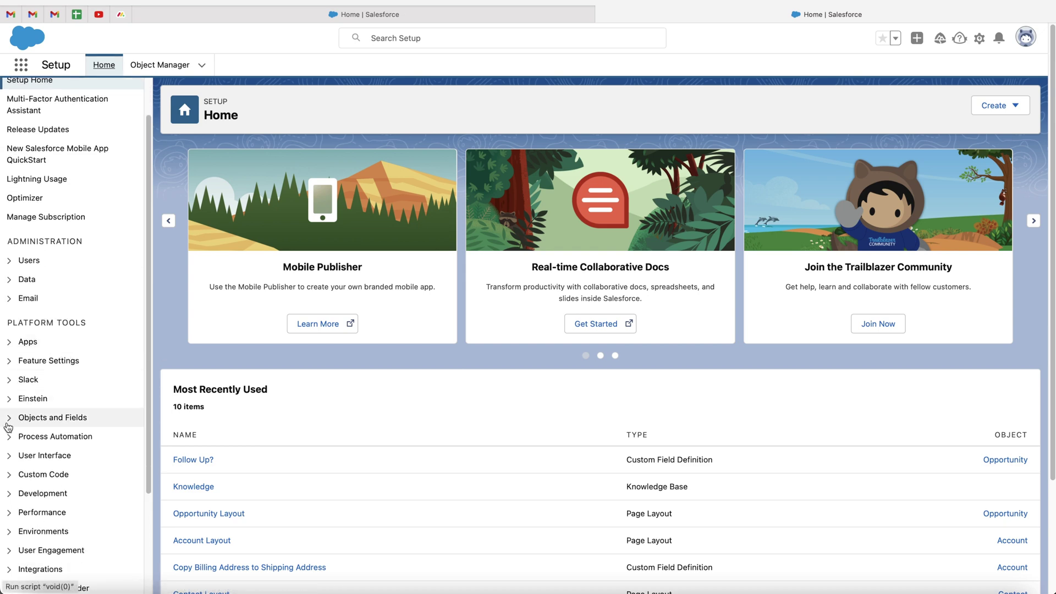
pyautogui.click(52, 417)
pyautogui.scroll(-1, 57, 407)
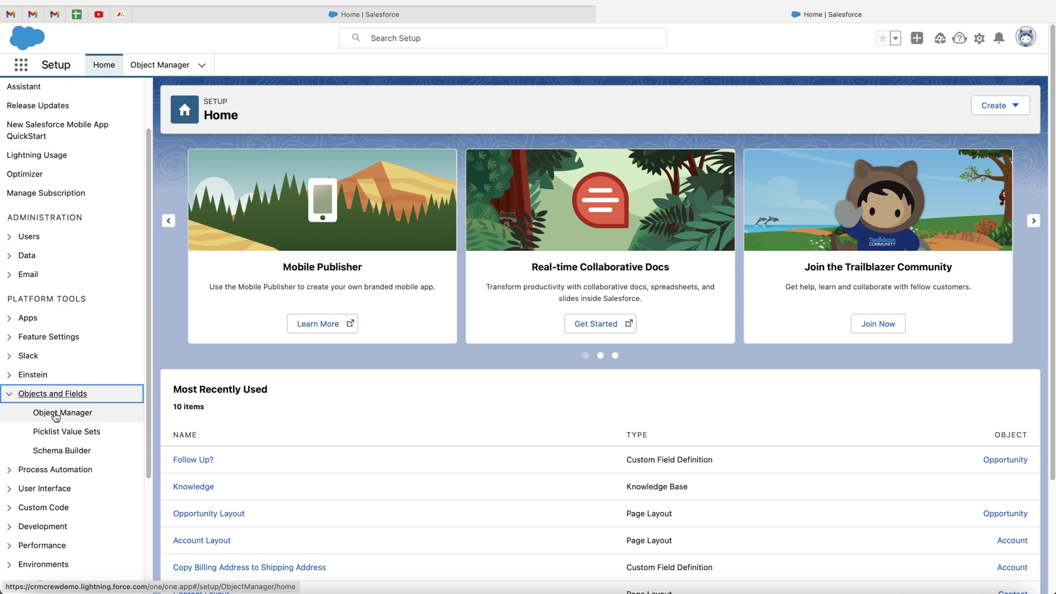
pyautogui.click(56, 414)
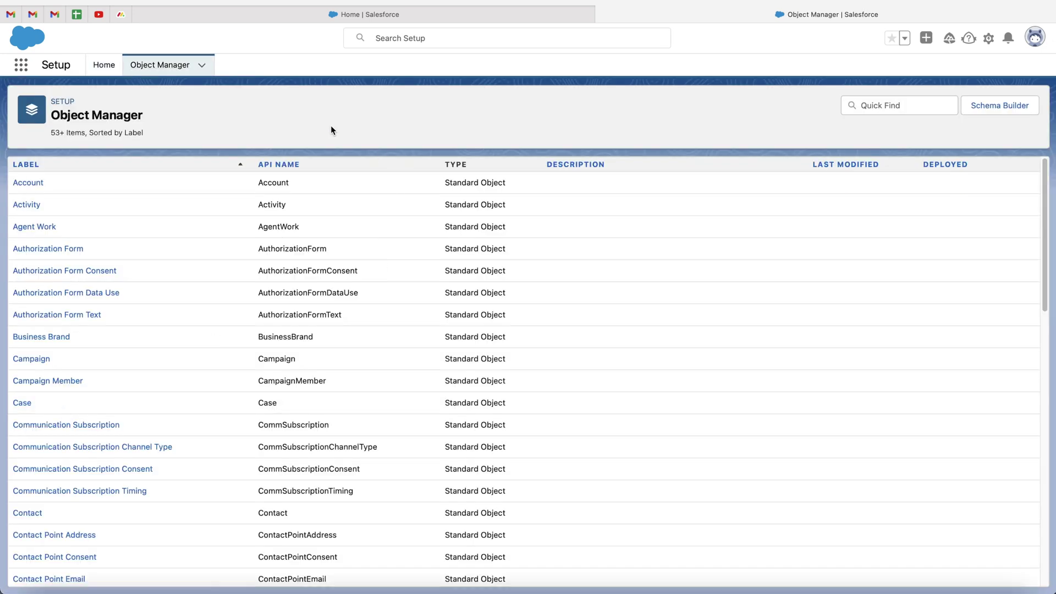
# Filter the Object Manager list with 'opp' and open the Opportunity object.
pyautogui.click(366, 16)
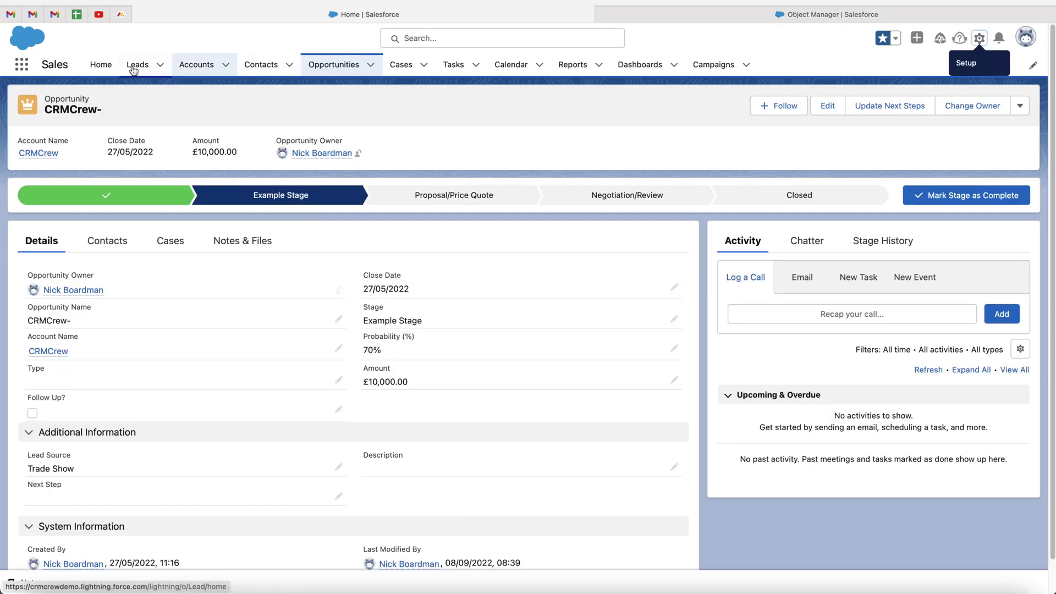
pyautogui.click(638, 16)
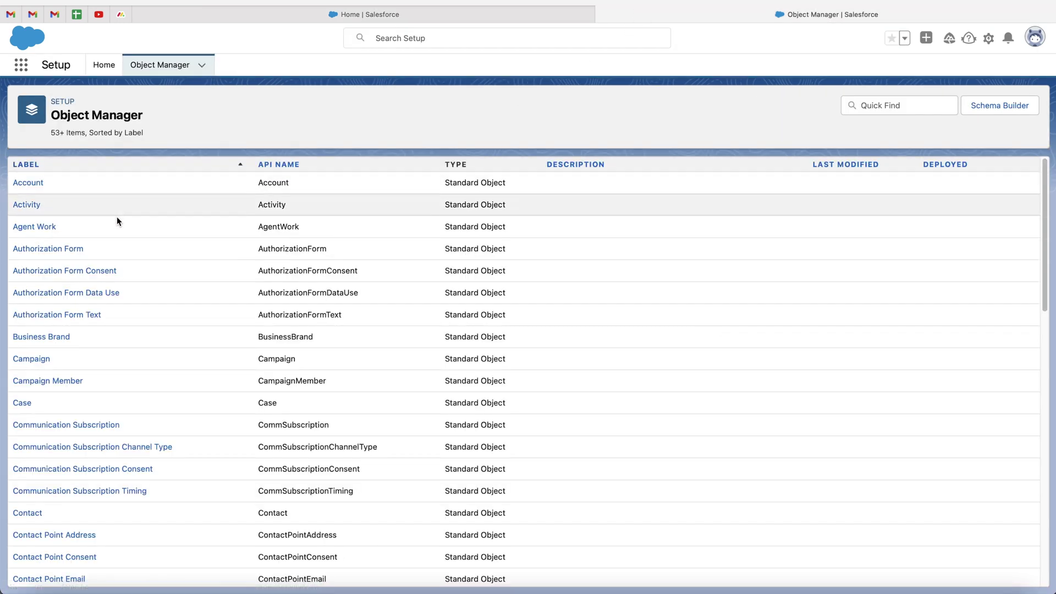
pyautogui.scroll(-1, 122, 353)
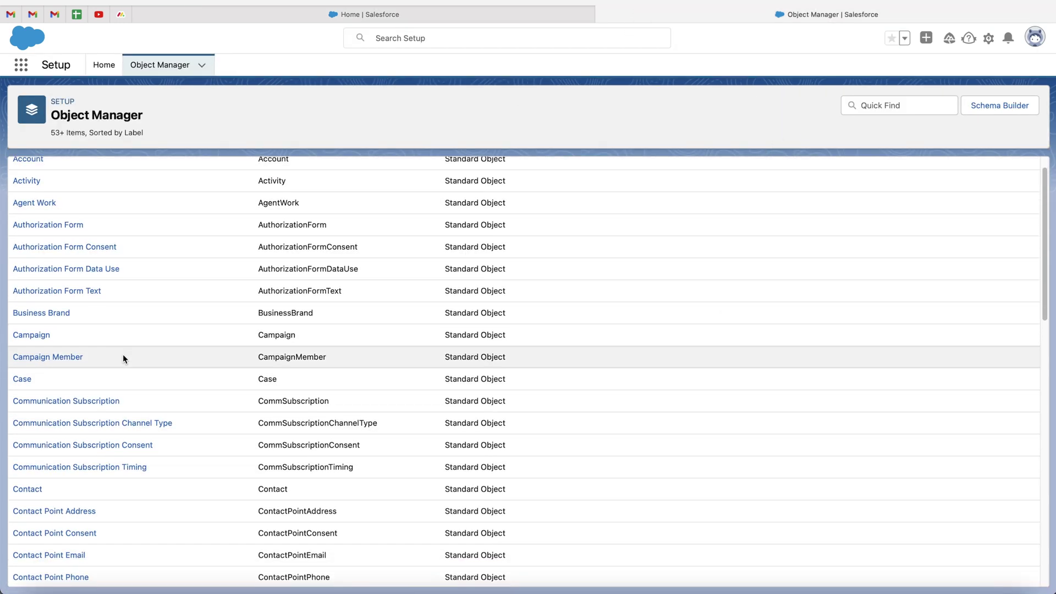
pyautogui.scroll(1, 123, 358)
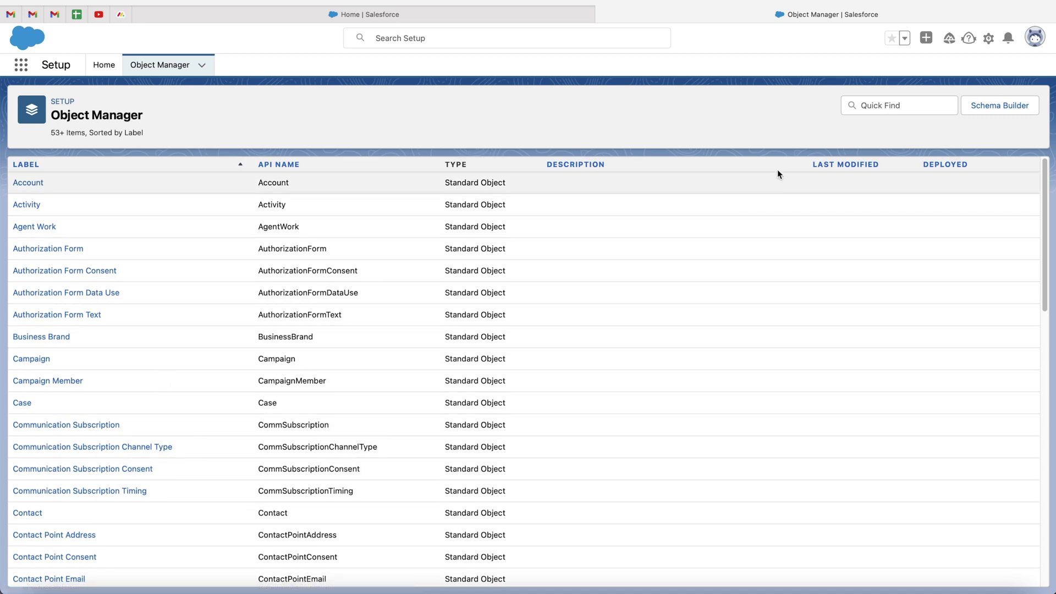
pyautogui.click(876, 108)
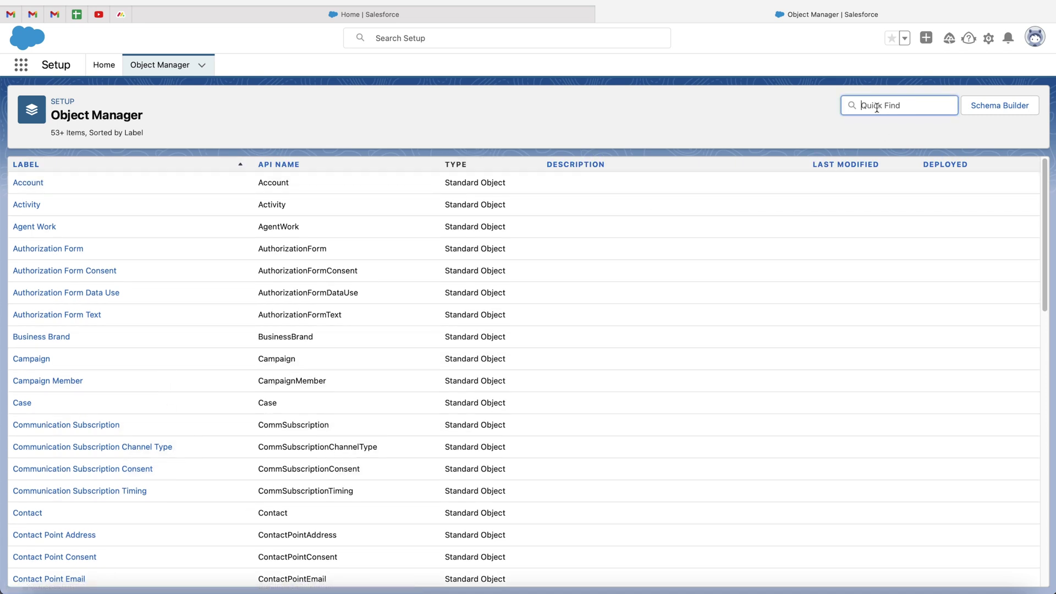
pyautogui.write('opp')
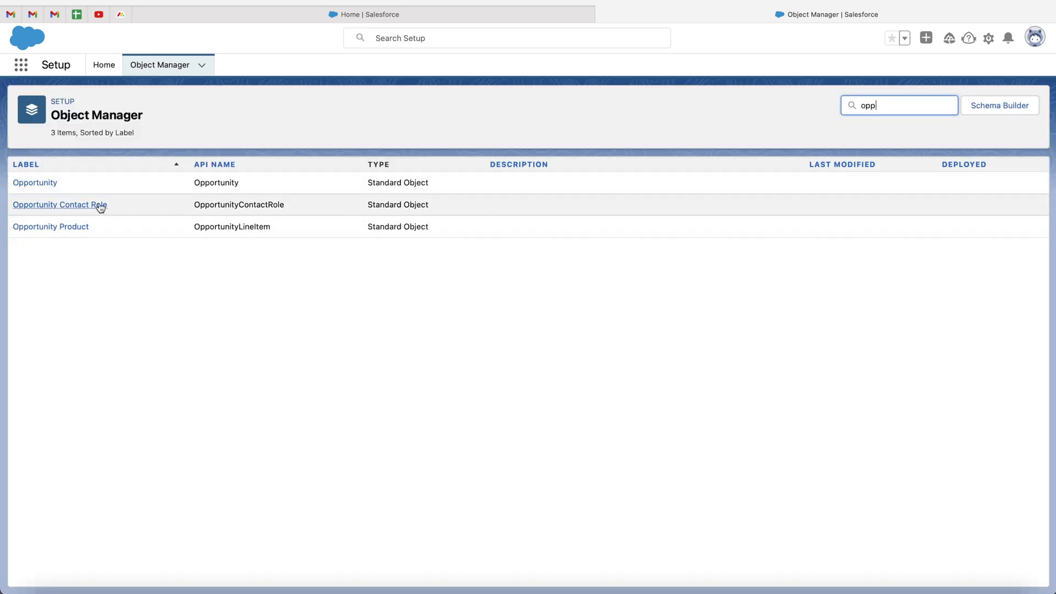
pyautogui.click(28, 186)
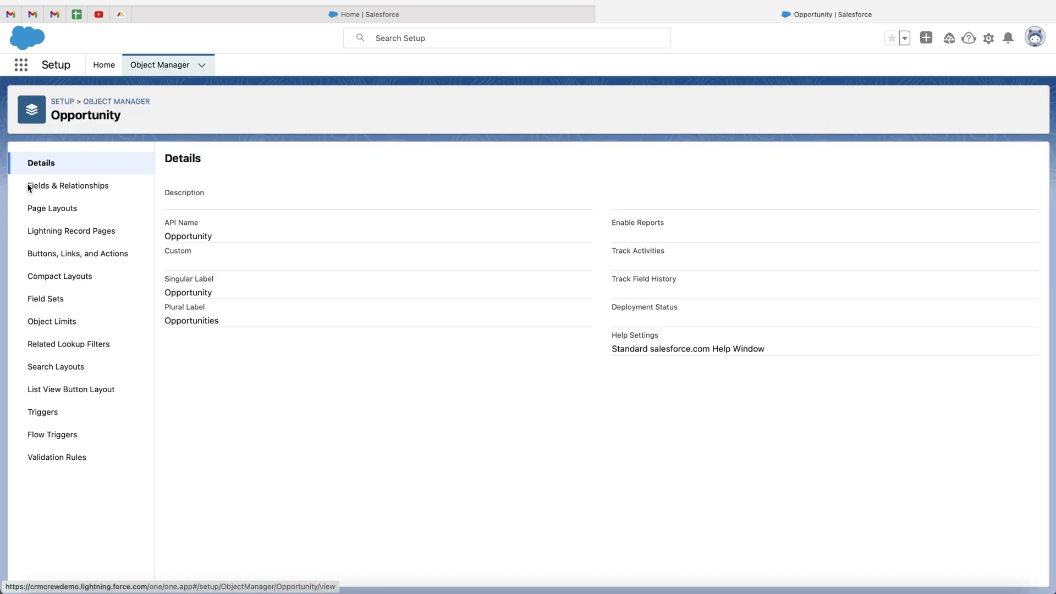
# Start a new Opportunity field from Fields & Relationships, continuing in Salesforce Classic.
pyautogui.click(82, 188)
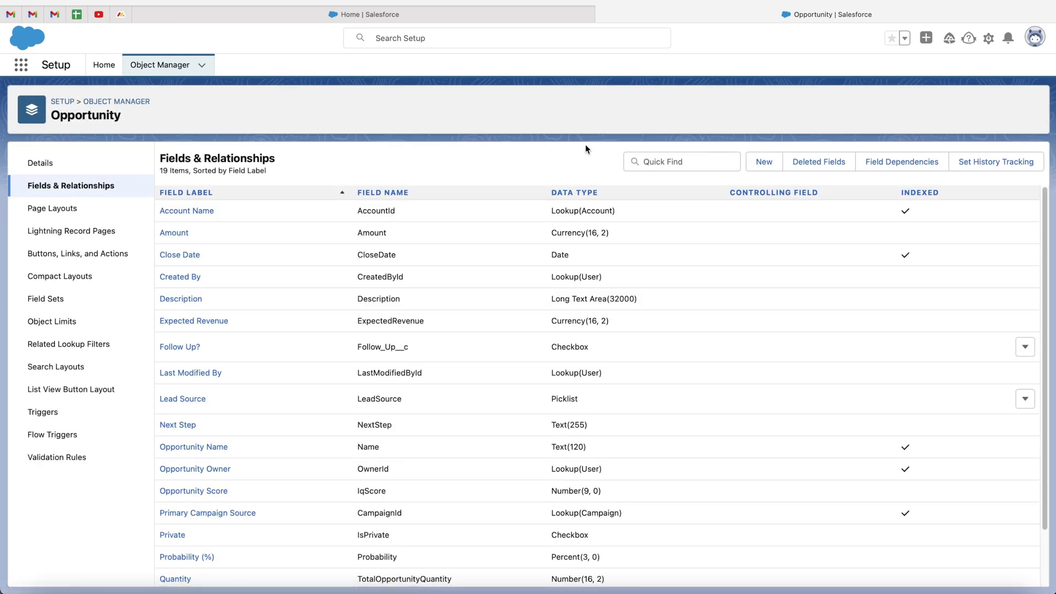
pyautogui.click(762, 167)
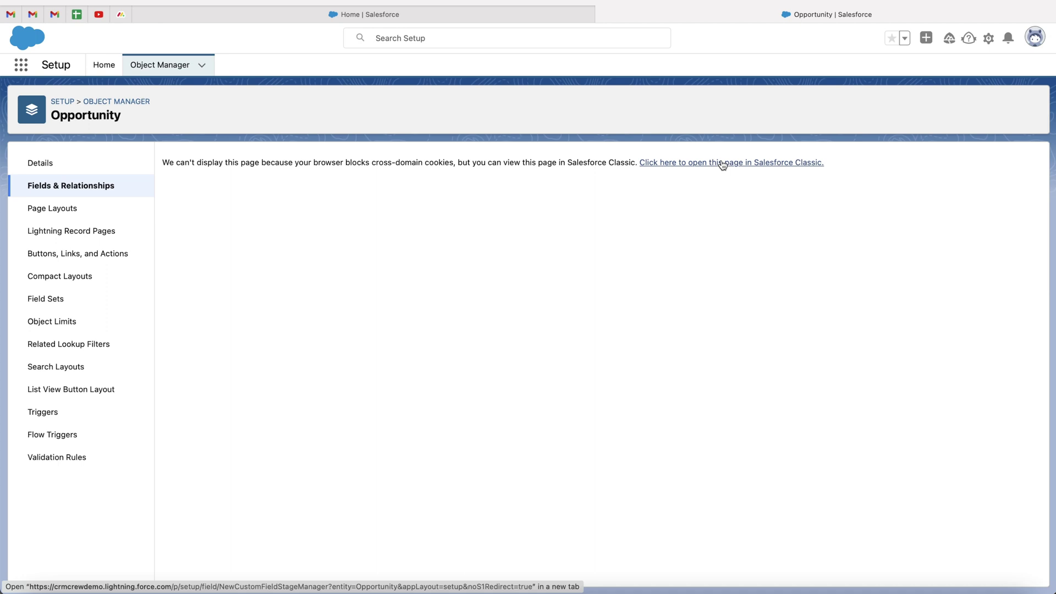
pyautogui.click(721, 163)
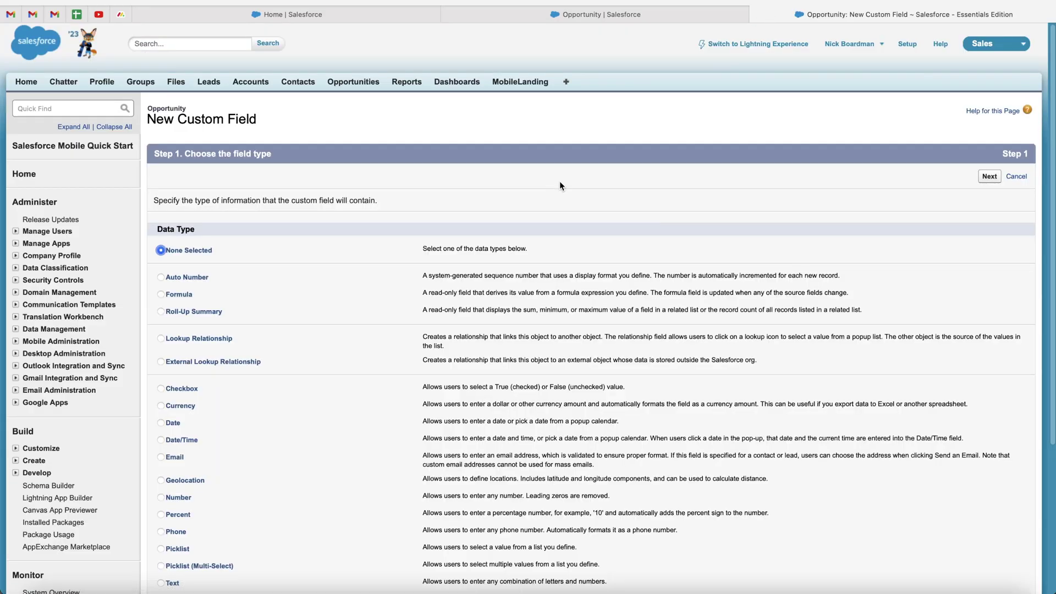
# Choose Picklist as the new field's data type and advance to Step 2.
pyautogui.scroll(-5, 203, 277)
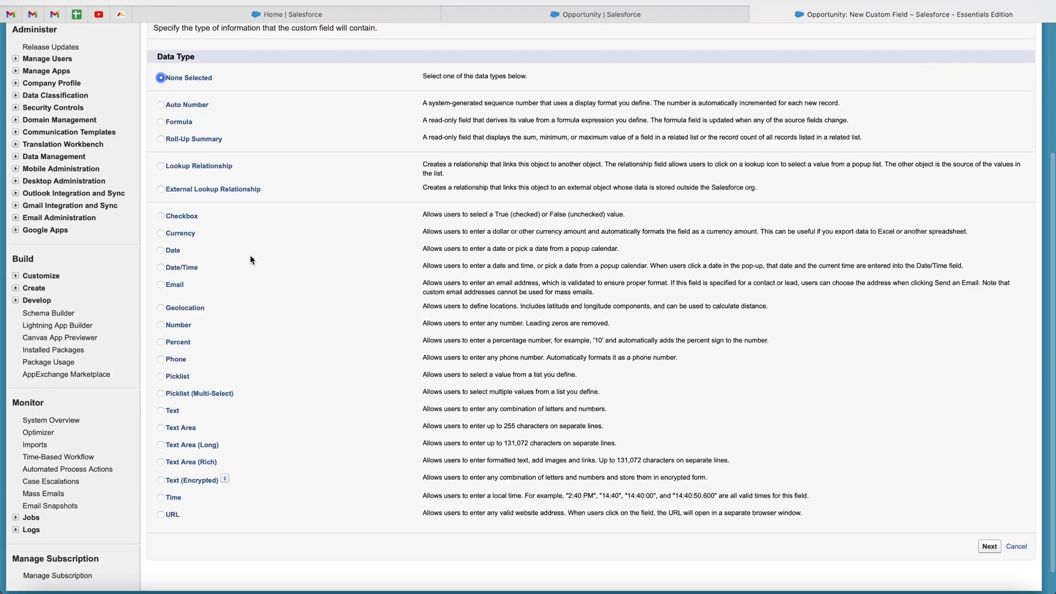
pyautogui.click(161, 378)
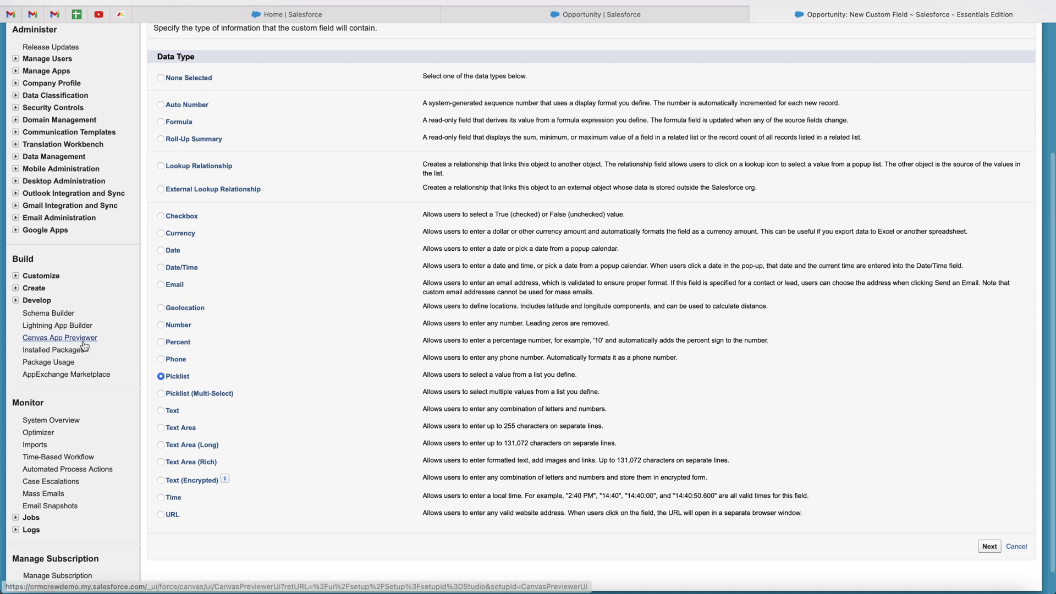
pyautogui.click(989, 548)
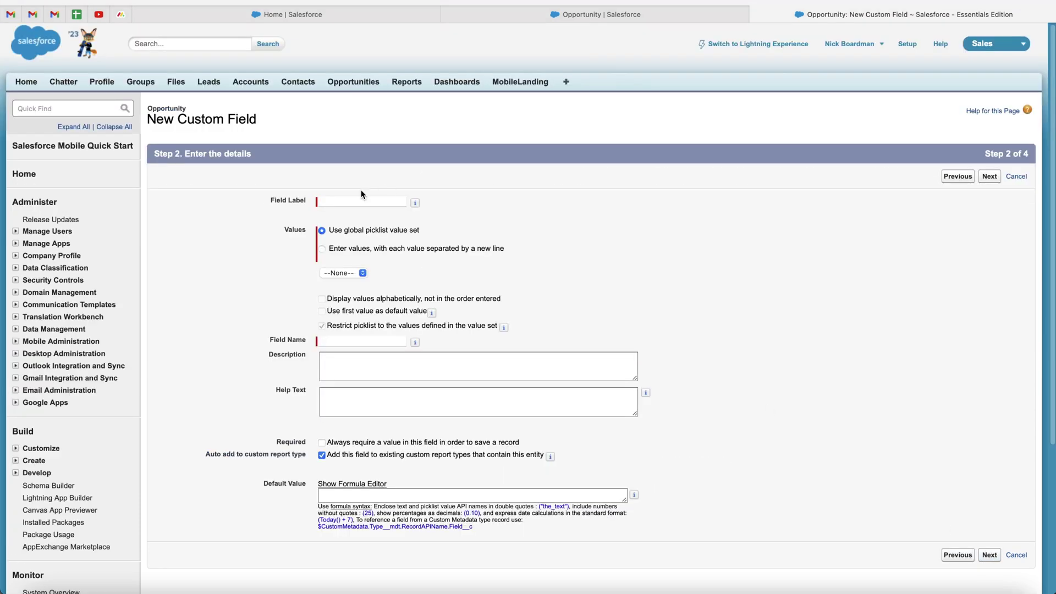
# Enter the field label 'CRM System' so the field name fills in as CRM_System.
pyautogui.click(349, 199)
pyautogui.write('CRM S')
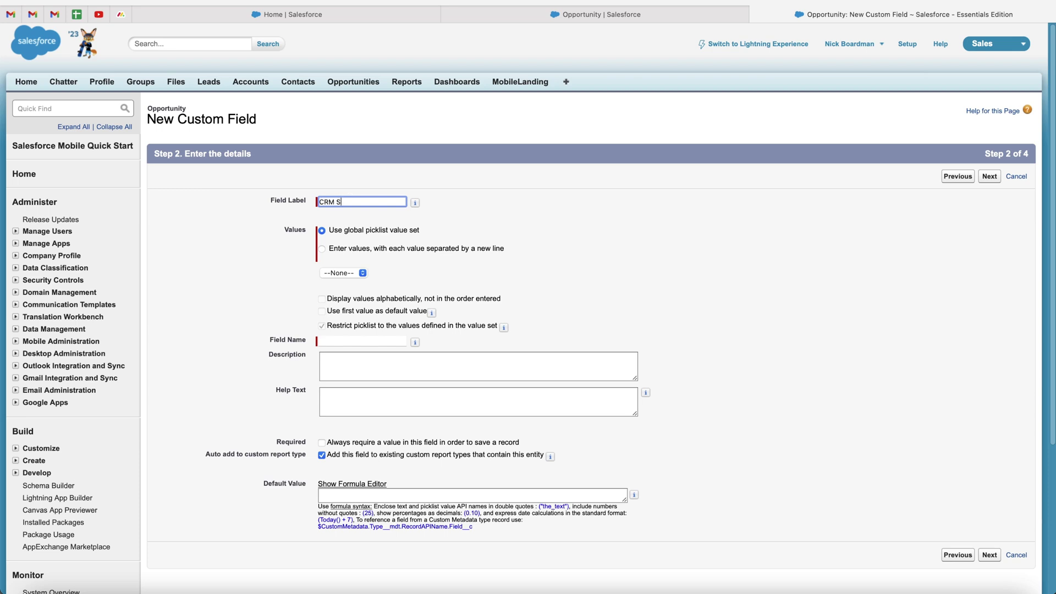
pyautogui.write('ystem')
pyautogui.click(227, 257)
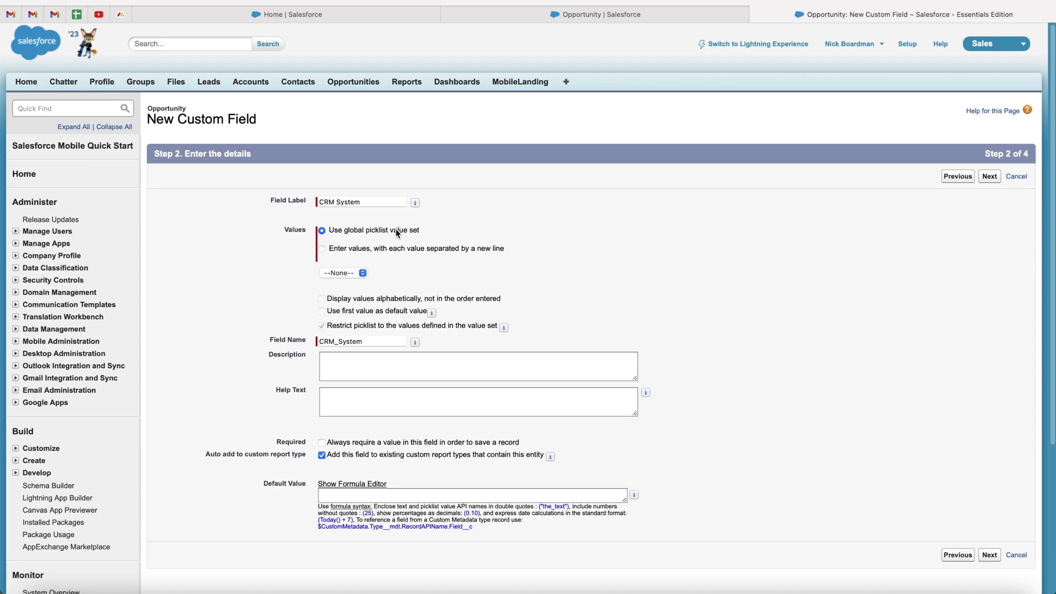
# Choose to enter the picklist's own values, one per line, instead of a global value set.
pyautogui.click(350, 273)
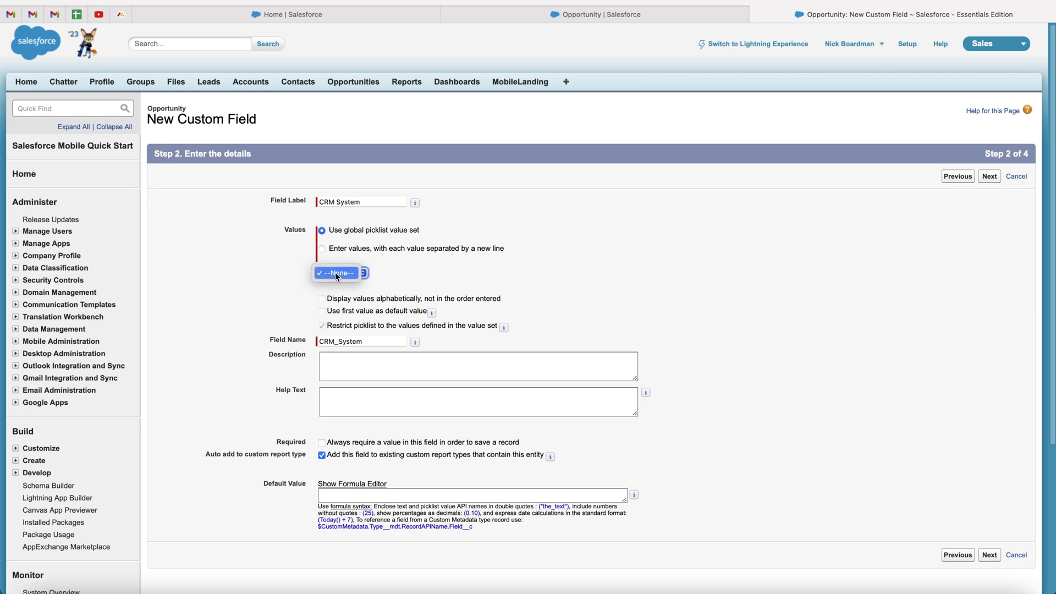
pyautogui.click(252, 247)
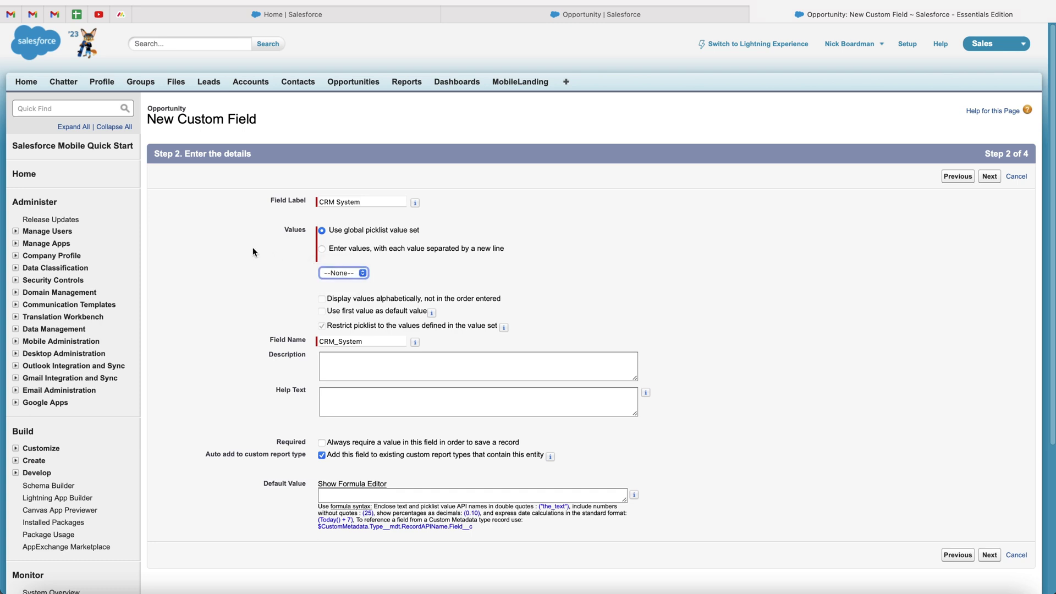
pyautogui.click(334, 250)
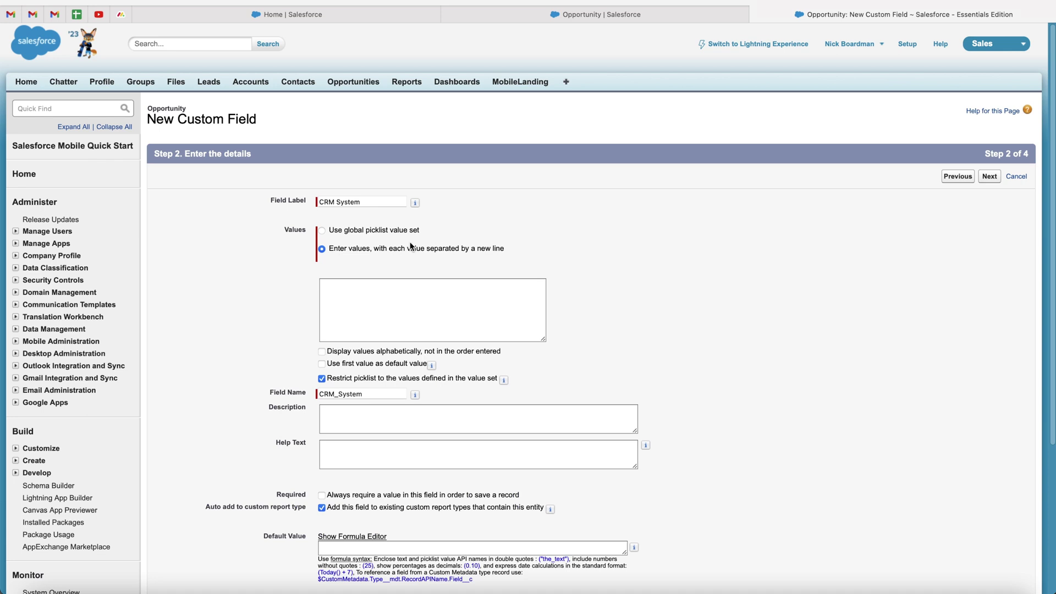
# Type the values Salesforce, HubSpot, Monday.com, Zoho CRM and Dynamics 365, one per line.
pyautogui.click(355, 288)
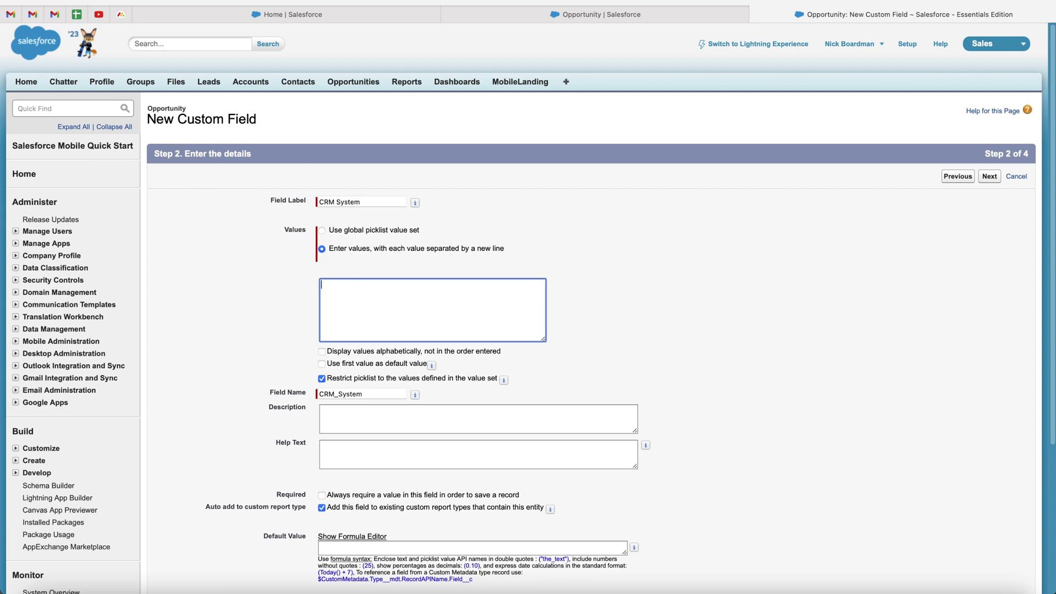
pyautogui.write('Salesforce')
pyautogui.write('HubSpot ')
pyautogui.write('Monday.com')
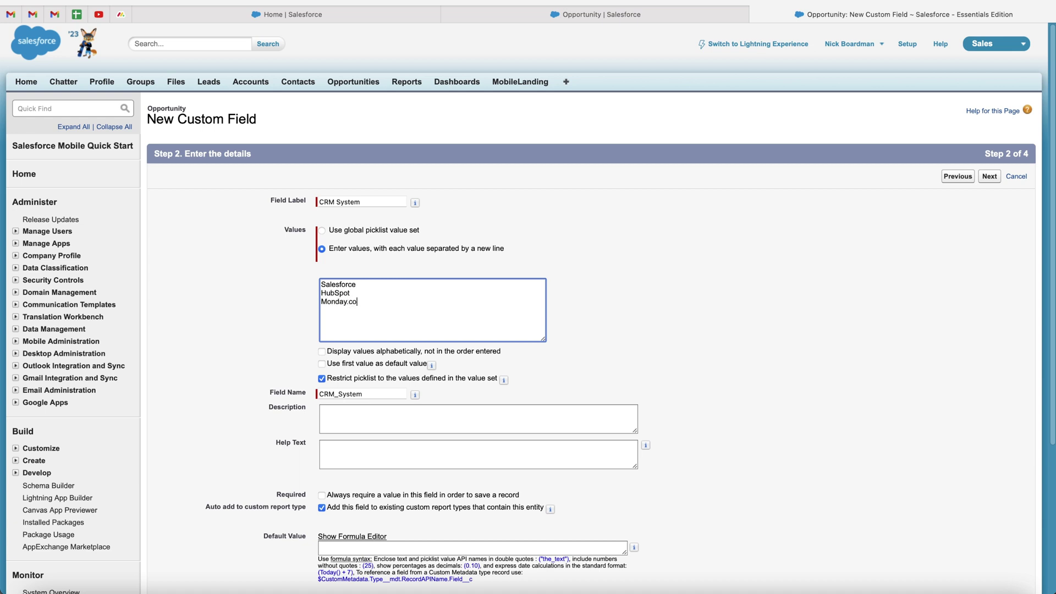
pyautogui.press('Return')
pyautogui.write('Zoho CRM')
pyautogui.press('Return')
pyautogui.write('Dynamics 365')
pyautogui.click(800, 293)
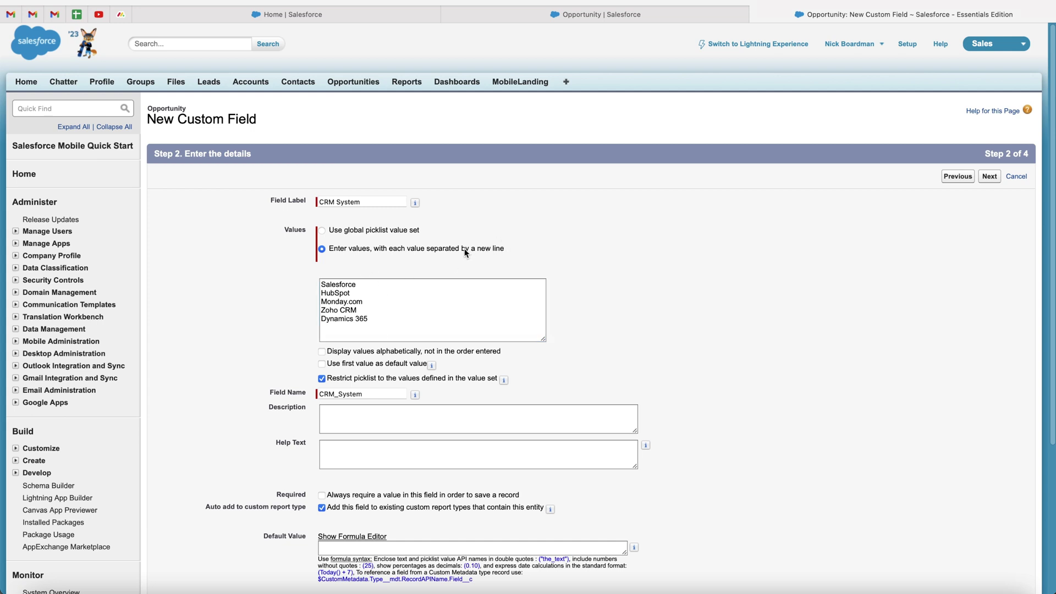
pyautogui.scroll(-1, 401, 293)
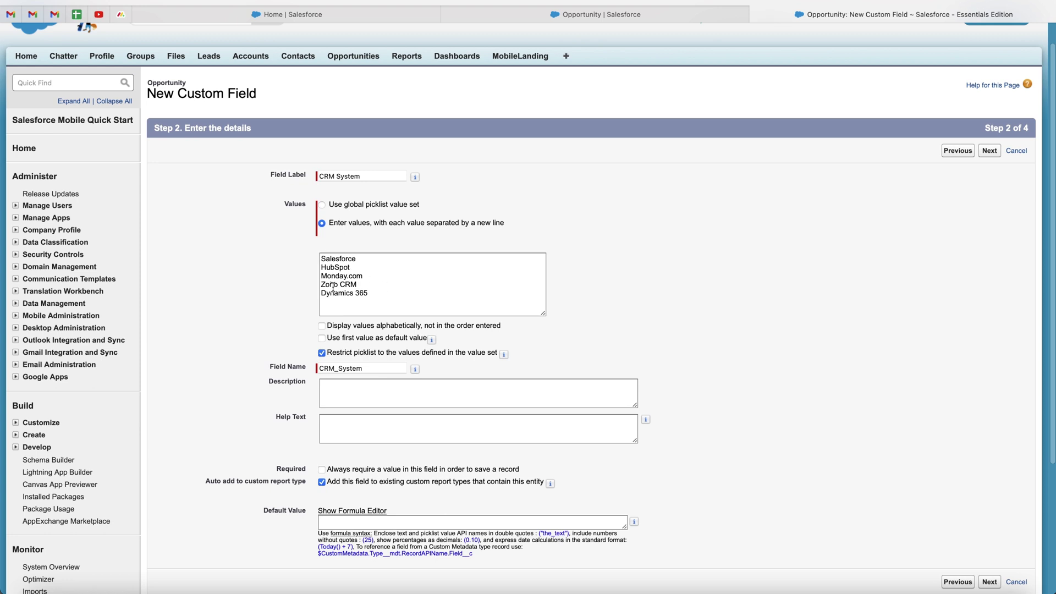
# Leave the description and help text empty and continue to field-level security.
pyautogui.scroll(-1, 331, 285)
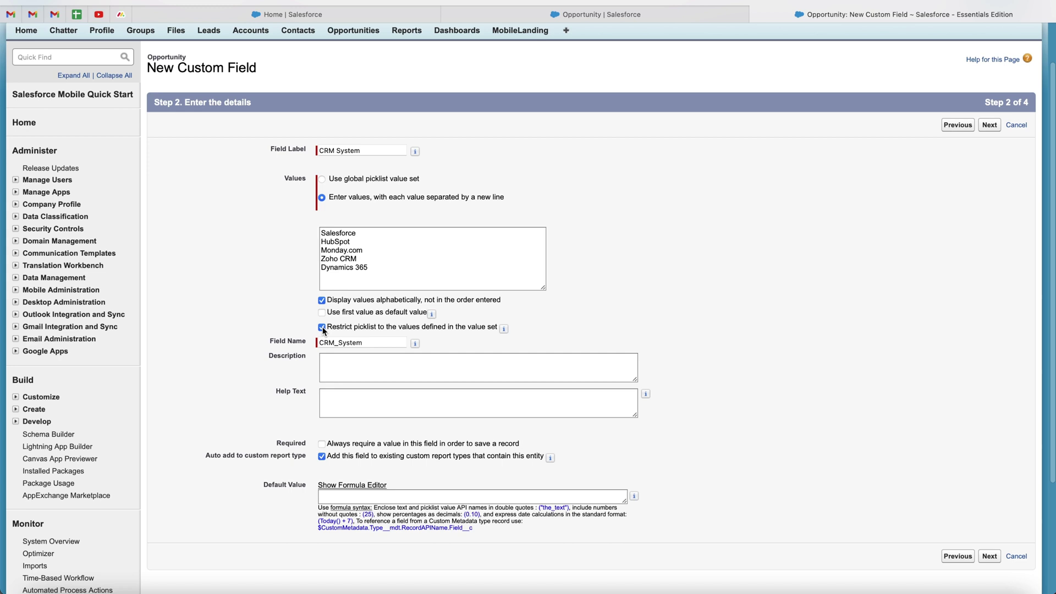
pyautogui.scroll(-1, 539, 341)
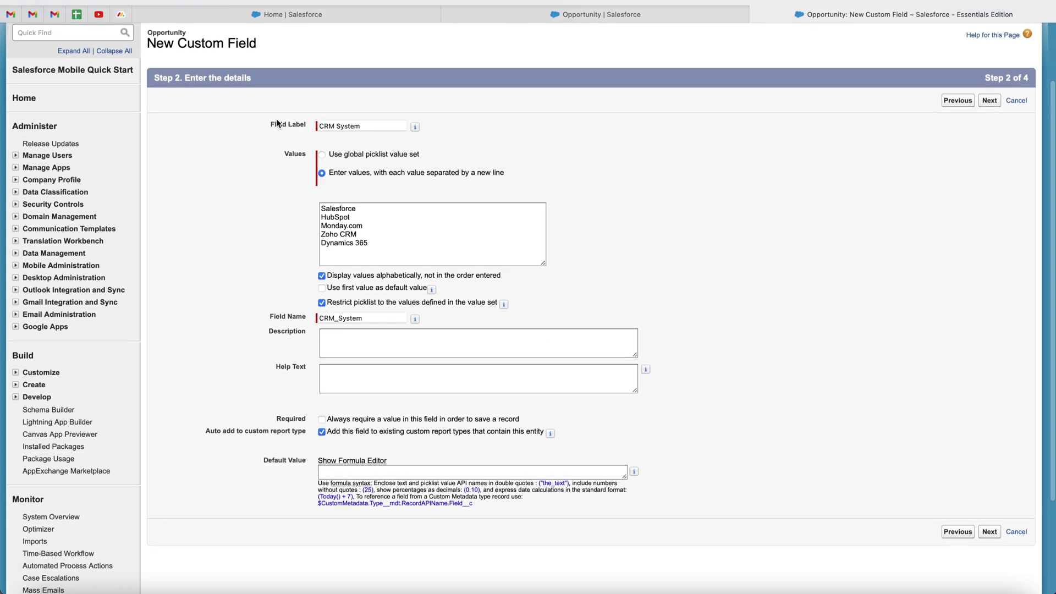
pyautogui.click(365, 341)
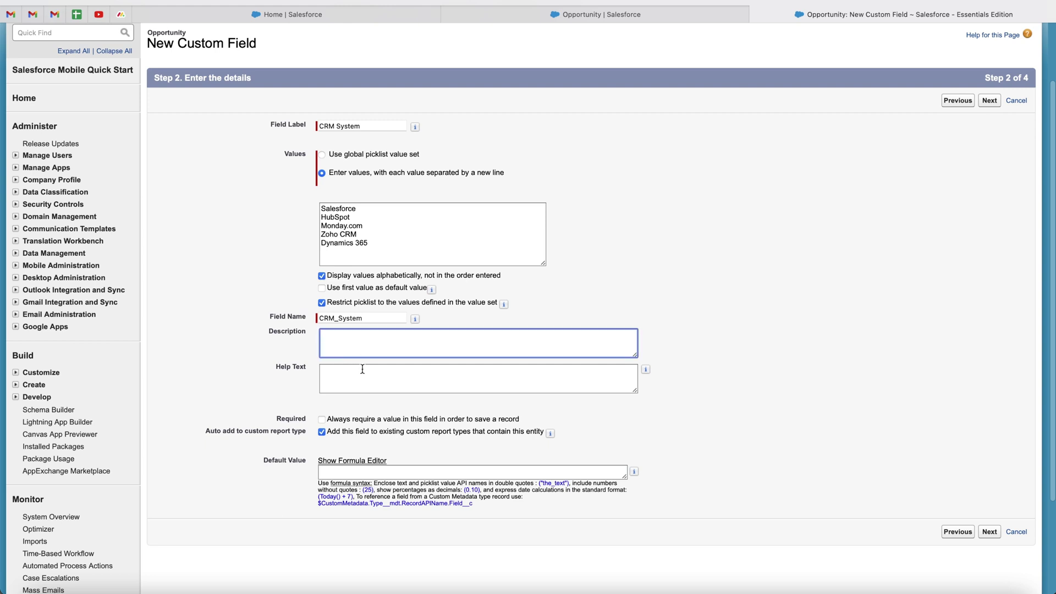
pyautogui.click(362, 369)
pyautogui.scroll(-1, 352, 379)
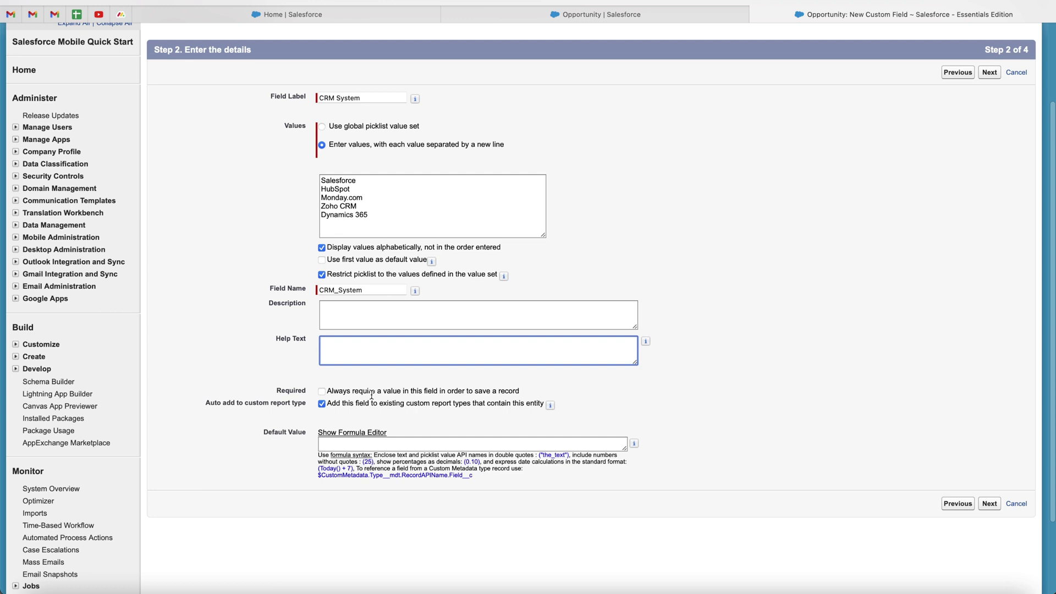
pyautogui.scroll(-1, 347, 375)
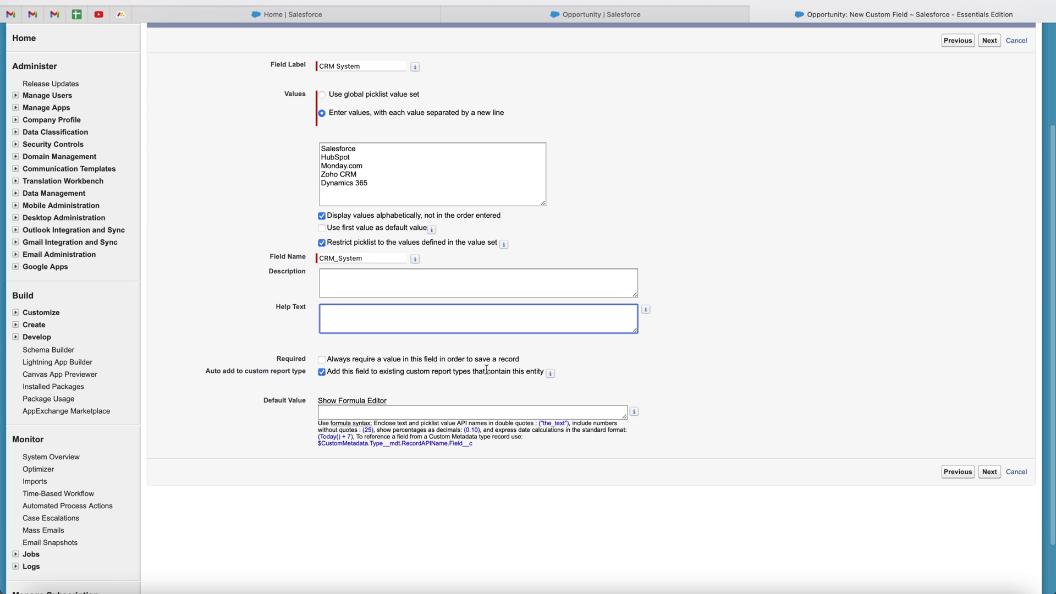
pyautogui.click(421, 410)
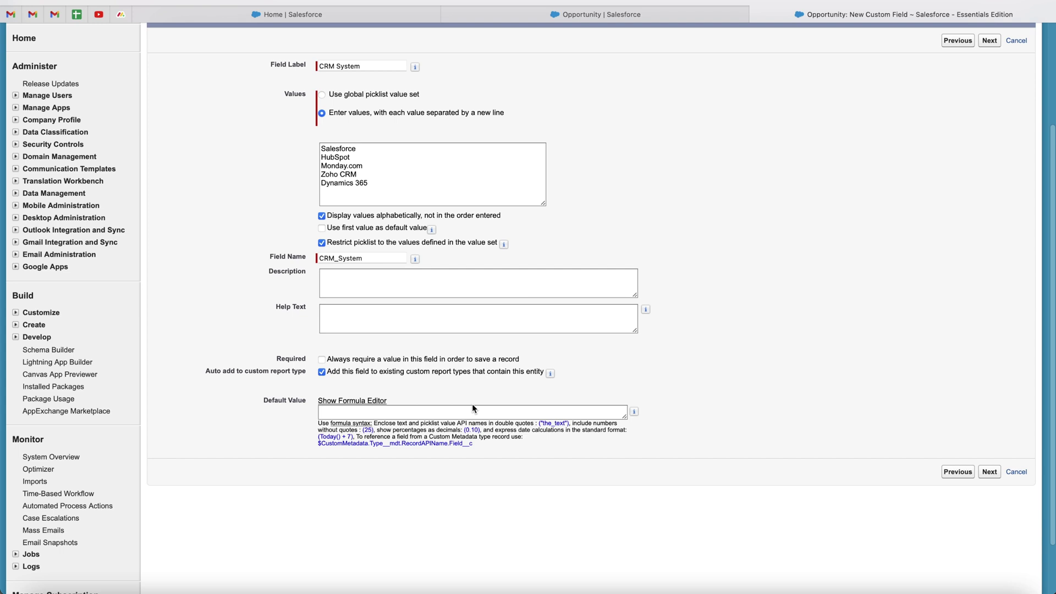
pyautogui.scroll(3, 472, 408)
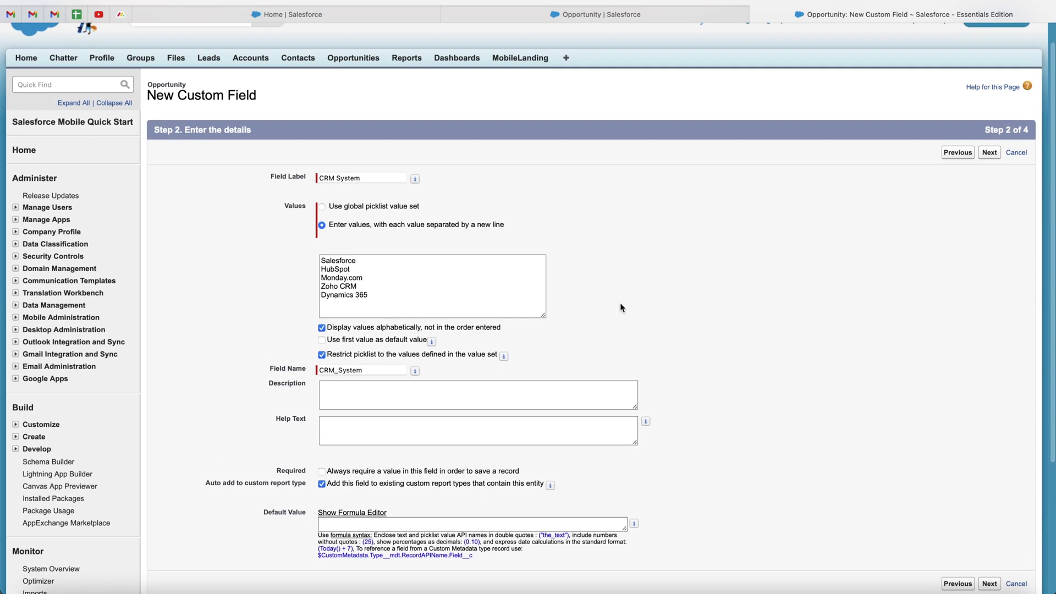
pyautogui.scroll(-1, 620, 305)
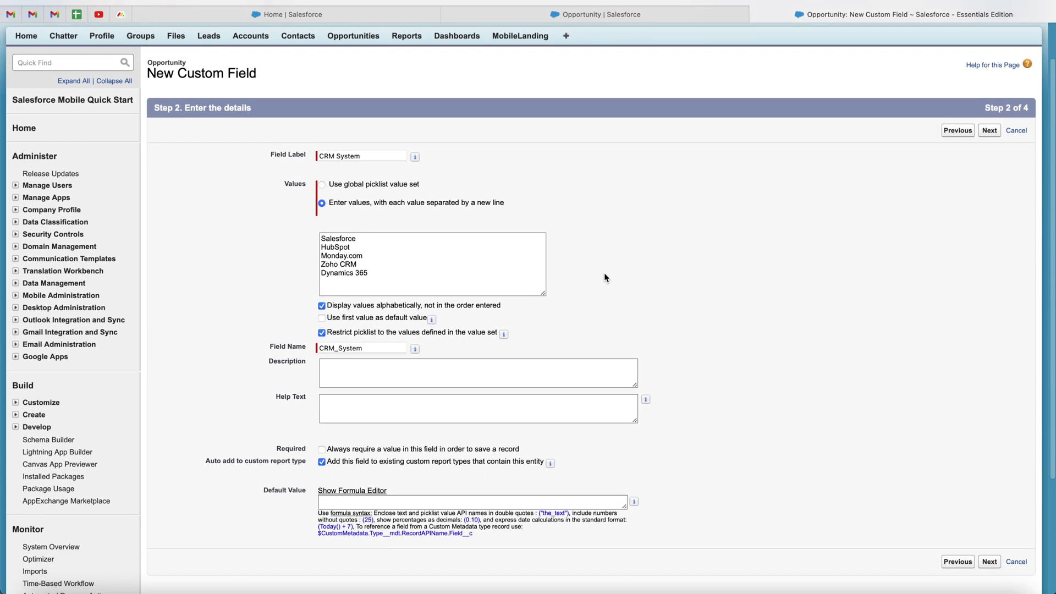
pyautogui.click(987, 563)
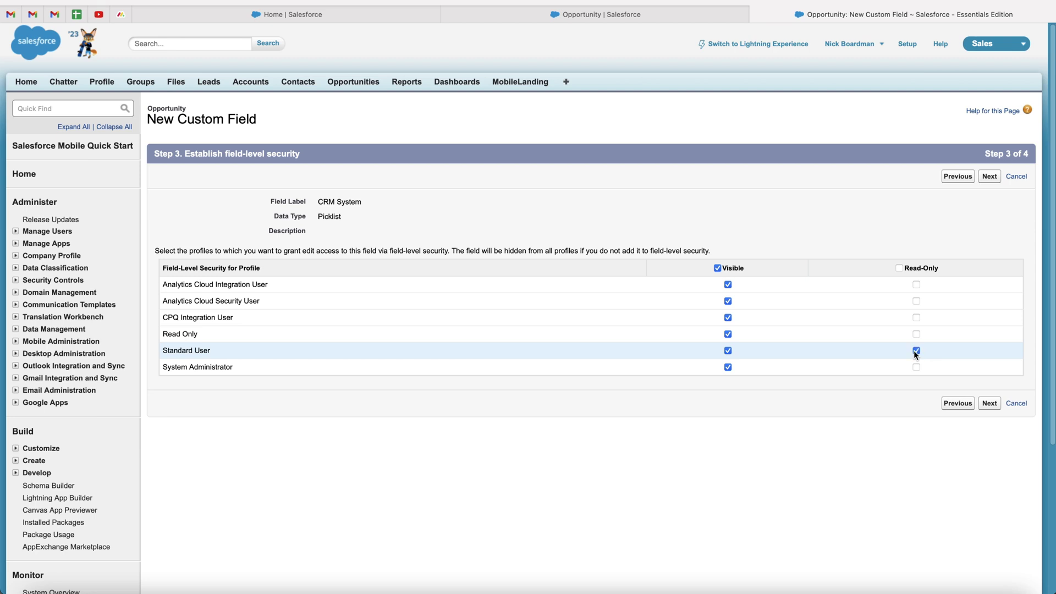
# Make CRM System editable for Standard User by clearing its Read-Only box.
pyautogui.click(729, 351)
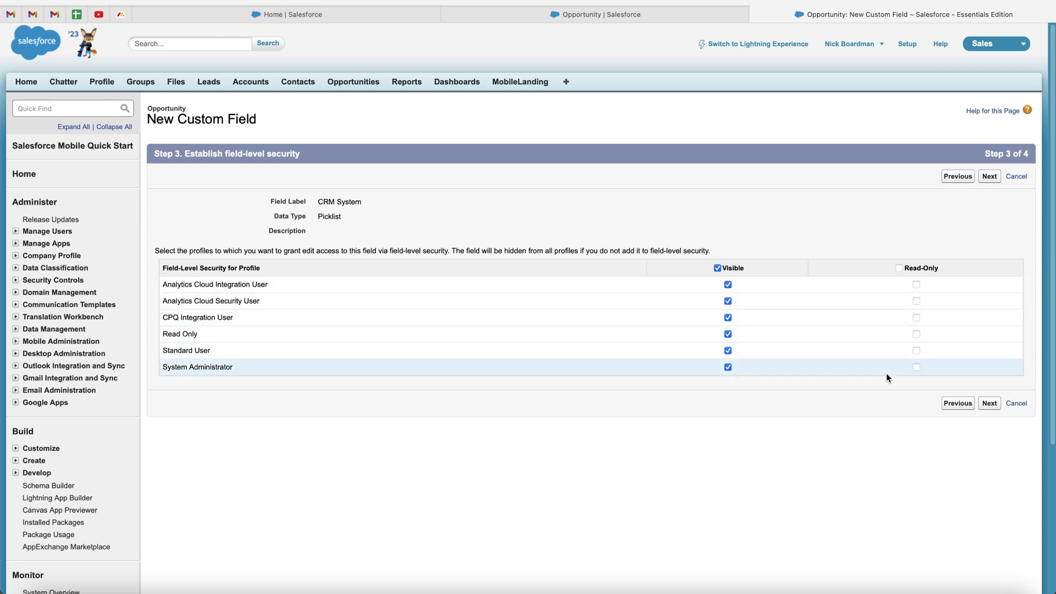
pyautogui.click(990, 404)
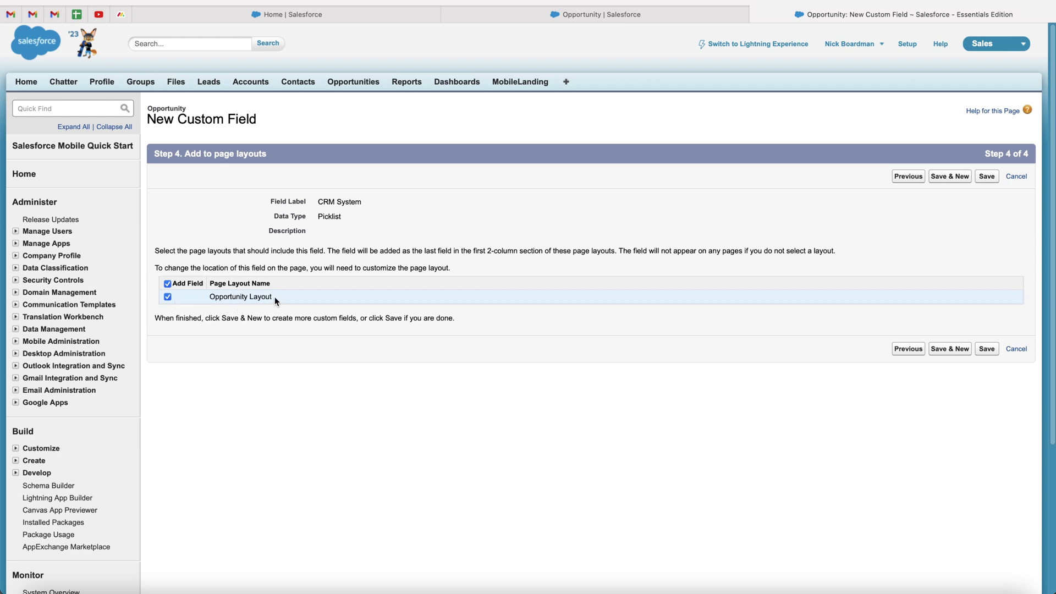
# Save the CRM System field with Opportunity Layout kept selected, then return to the CRMCrew- record.
pyautogui.moveTo(275, 298); pyautogui.dragTo(208, 297)
pyautogui.click(264, 338)
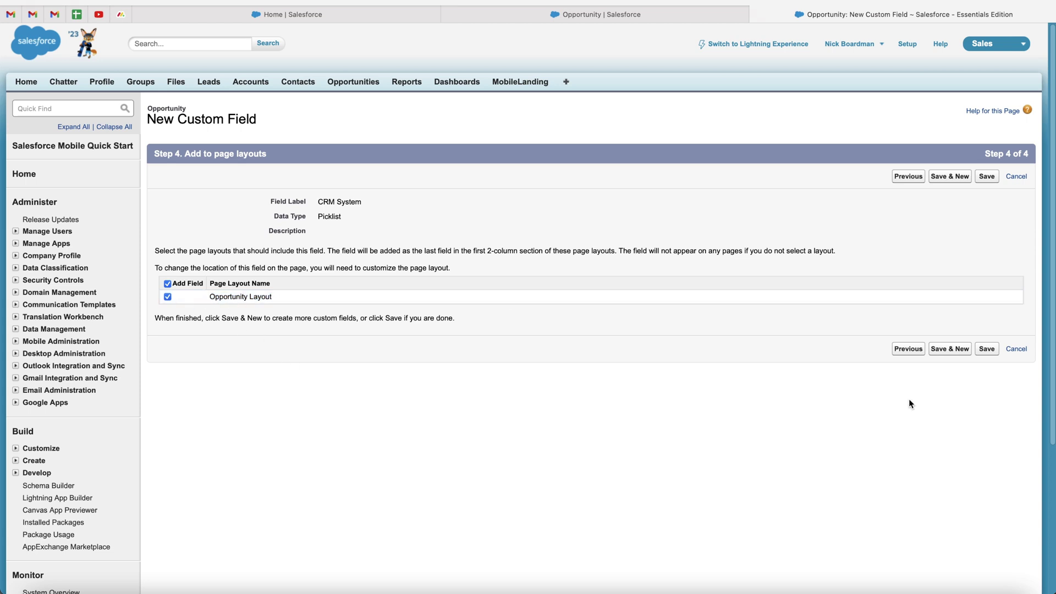
pyautogui.click(986, 349)
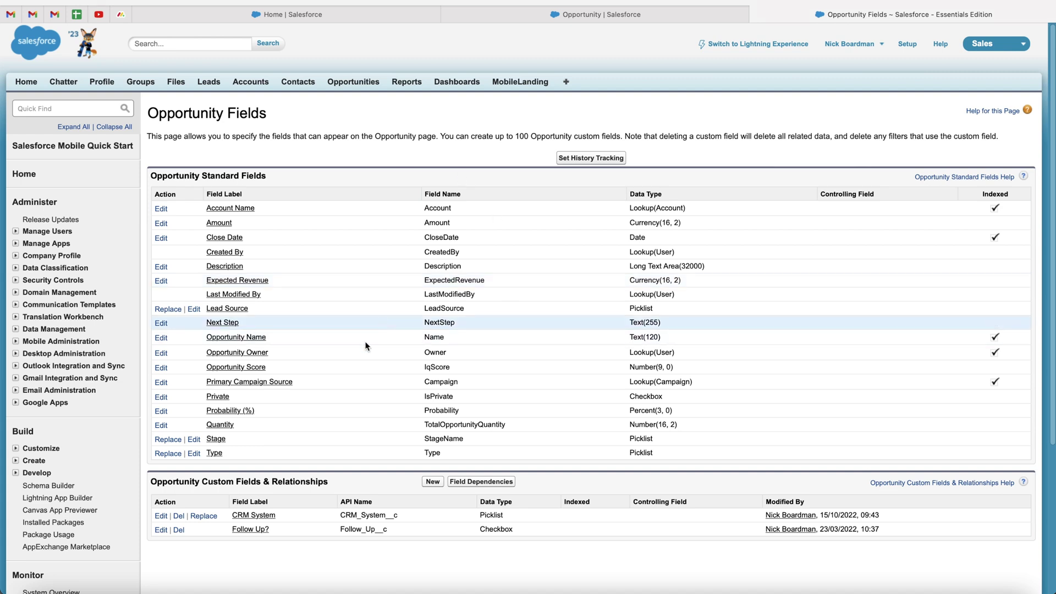
pyautogui.click(308, 18)
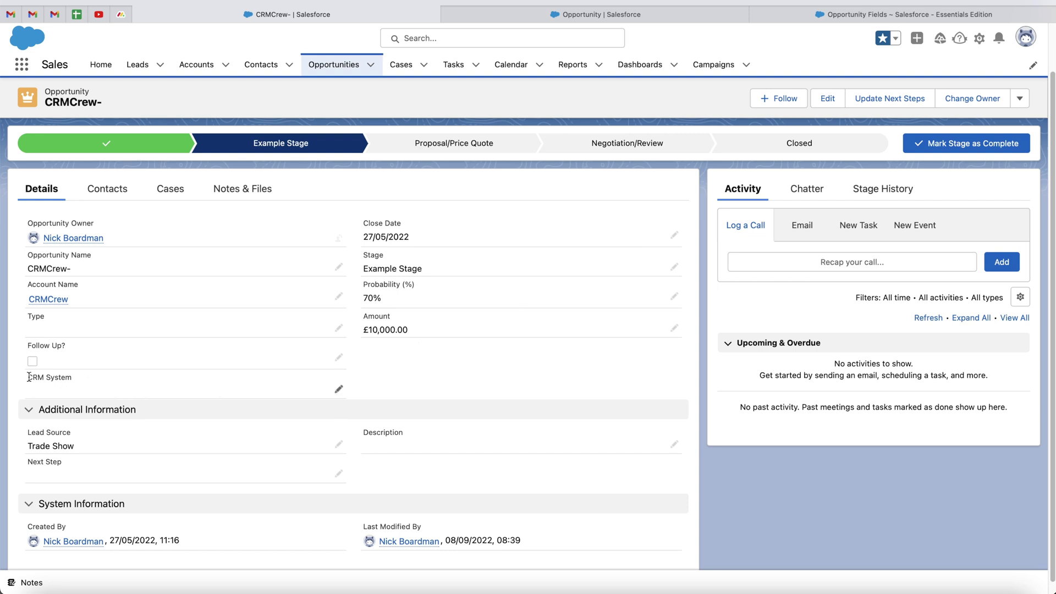
# Review the CRM System picklist options on CRMCrew-, then cancel the edit leaving it blank.
pyautogui.moveTo(29, 377); pyautogui.dragTo(91, 378)
pyautogui.click(90, 378)
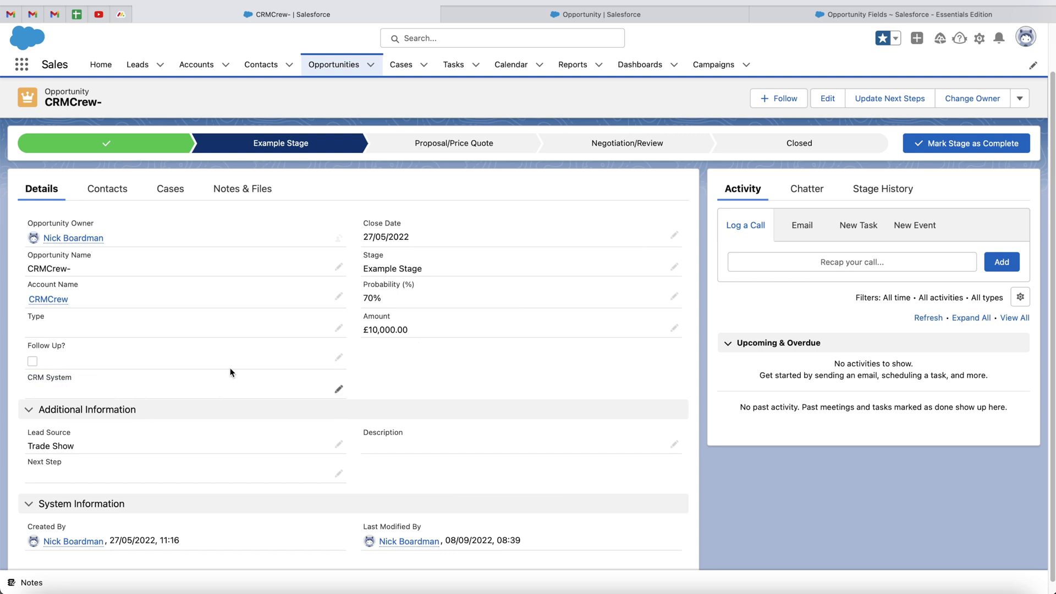
pyautogui.click(340, 392)
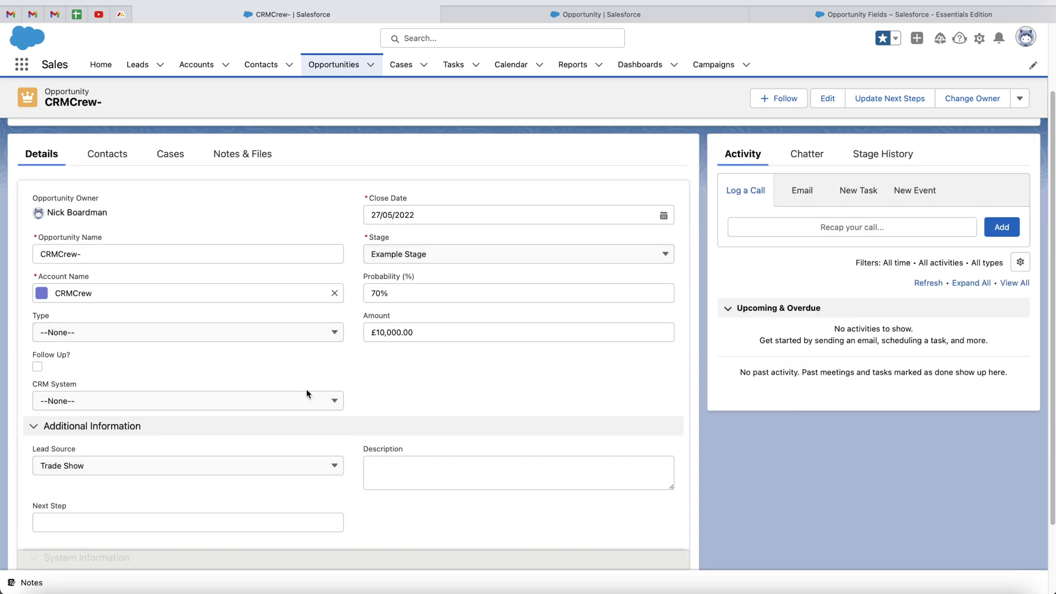
pyautogui.click(86, 402)
pyautogui.scroll(-1, 90, 473)
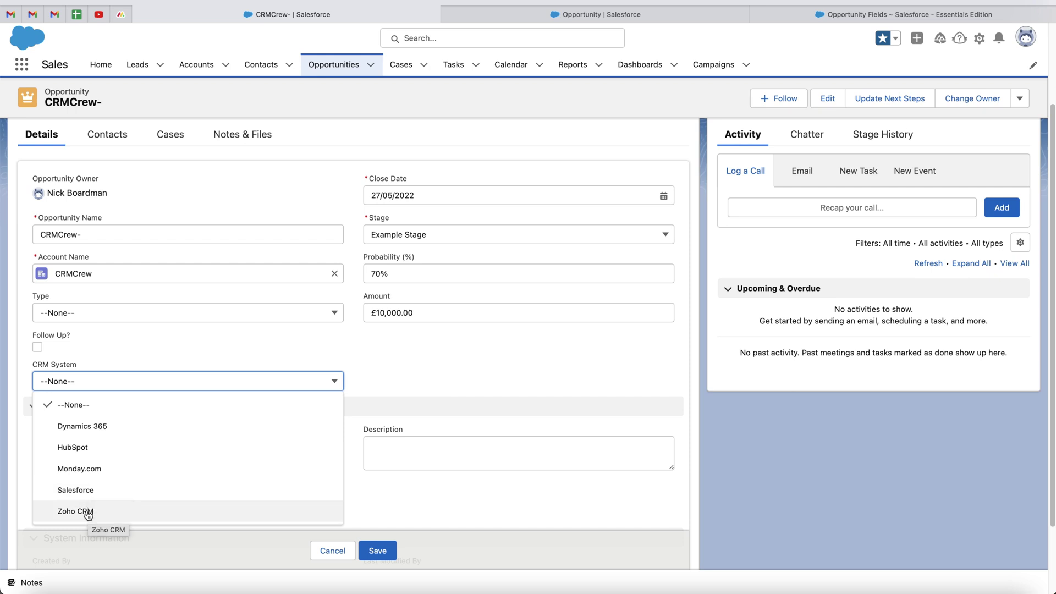
pyautogui.click(130, 342)
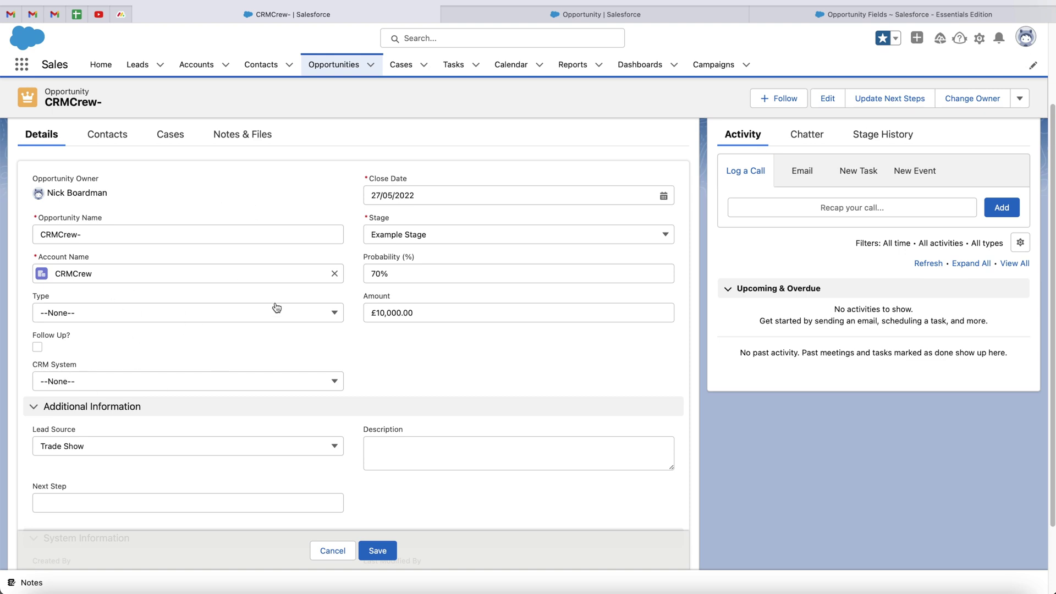
pyautogui.scroll(-3, 277, 307)
pyautogui.click(332, 548)
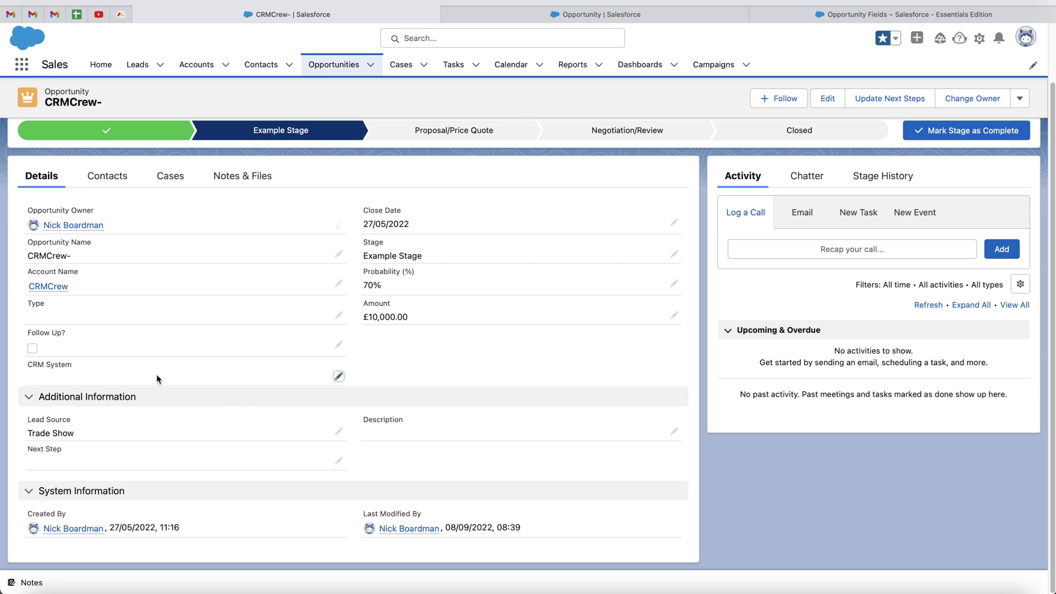
# Navigate Setup through Customize > Opportunities to the Opportunity Page Layouts list.
pyautogui.click(860, 17)
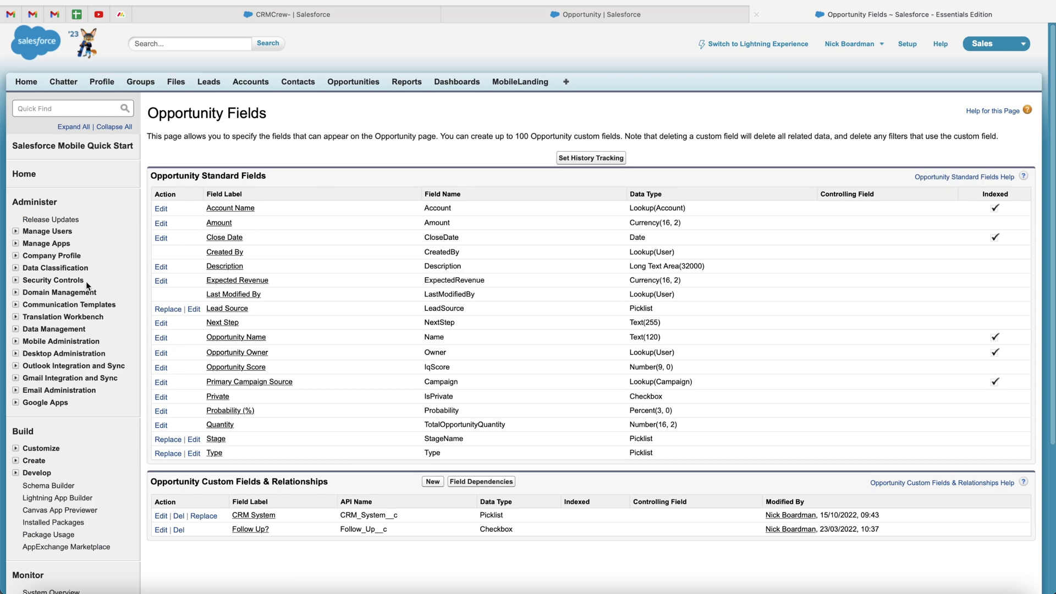
pyautogui.scroll(-2, 269, 305)
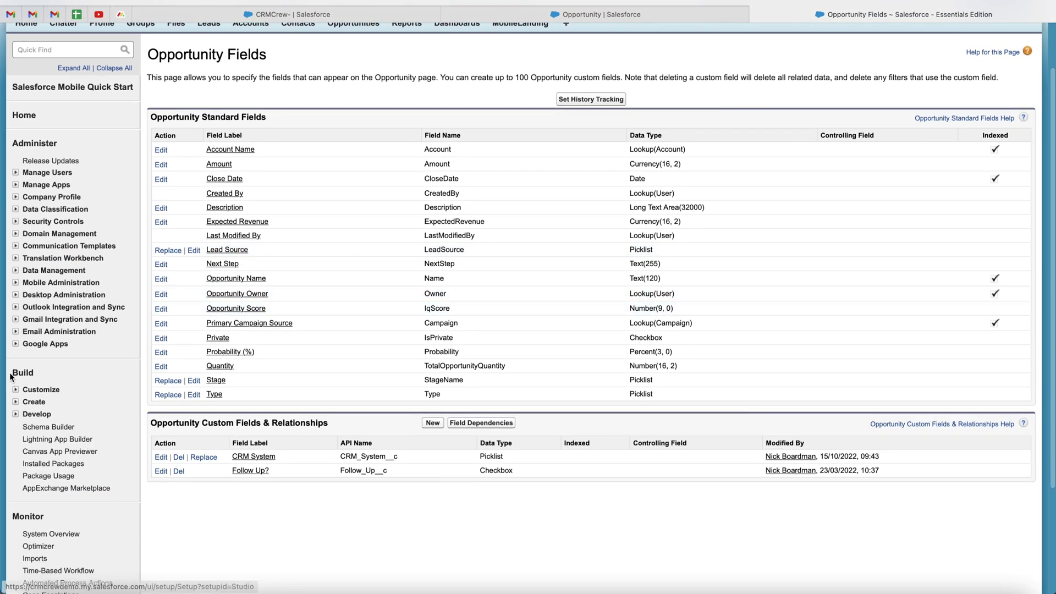
pyautogui.scroll(-2, 16, 369)
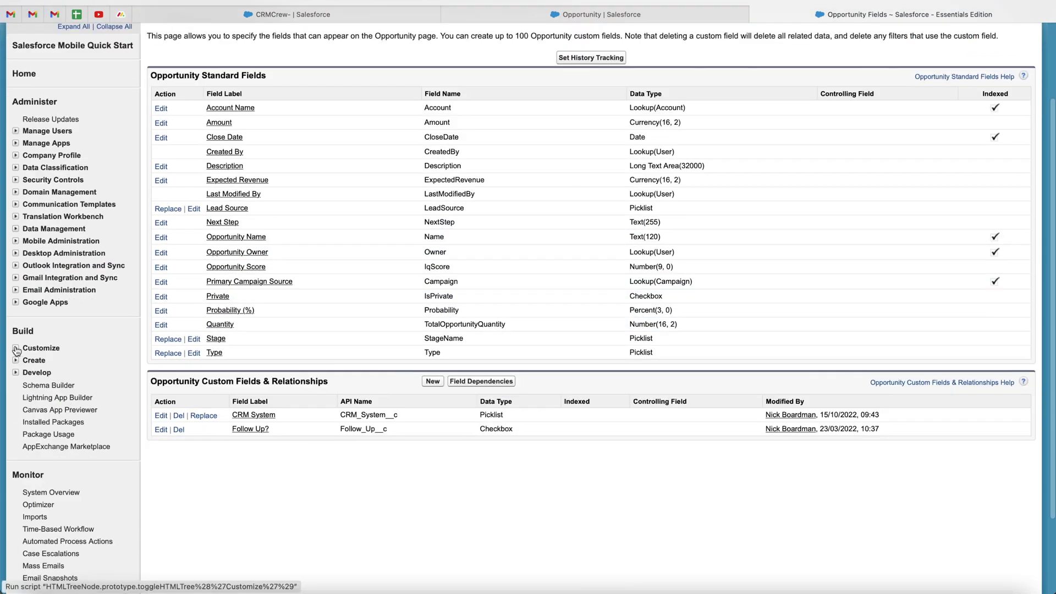
pyautogui.click(16, 349)
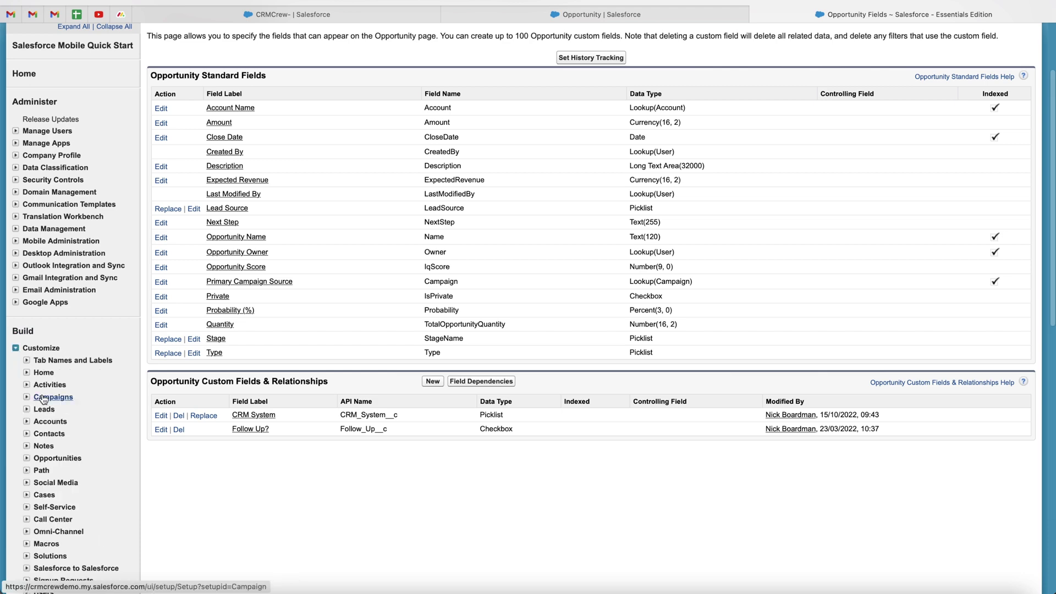
pyautogui.scroll(-3, 44, 400)
pyautogui.click(26, 380)
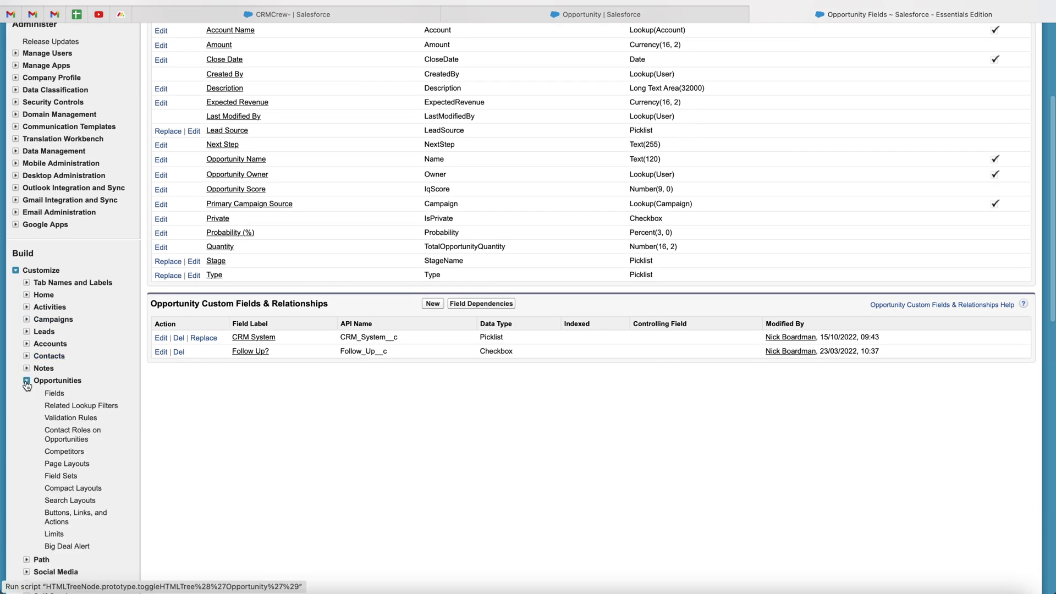
pyautogui.scroll(-1, 50, 401)
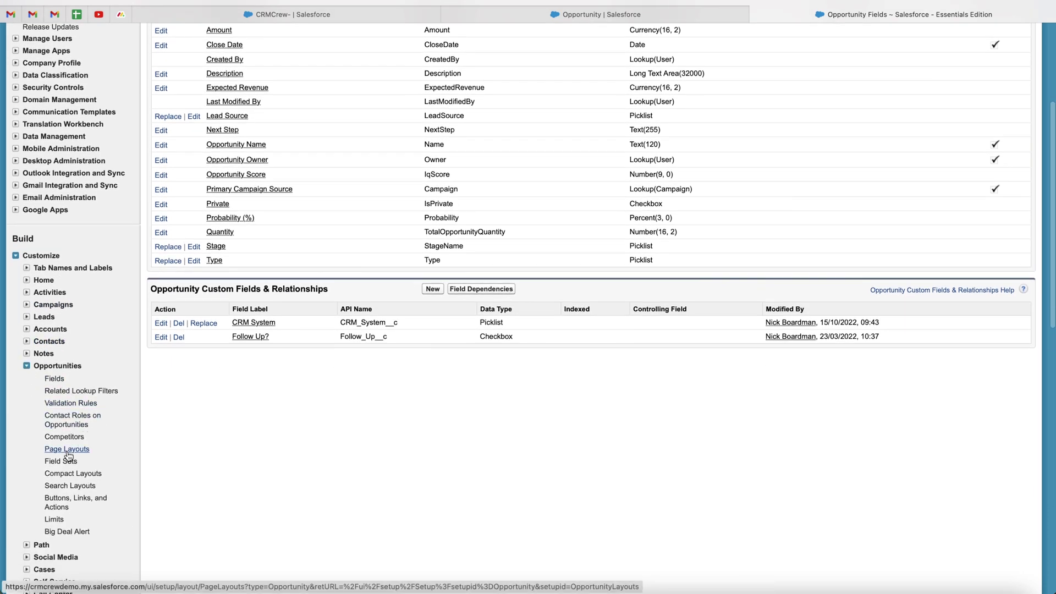
pyautogui.click(67, 449)
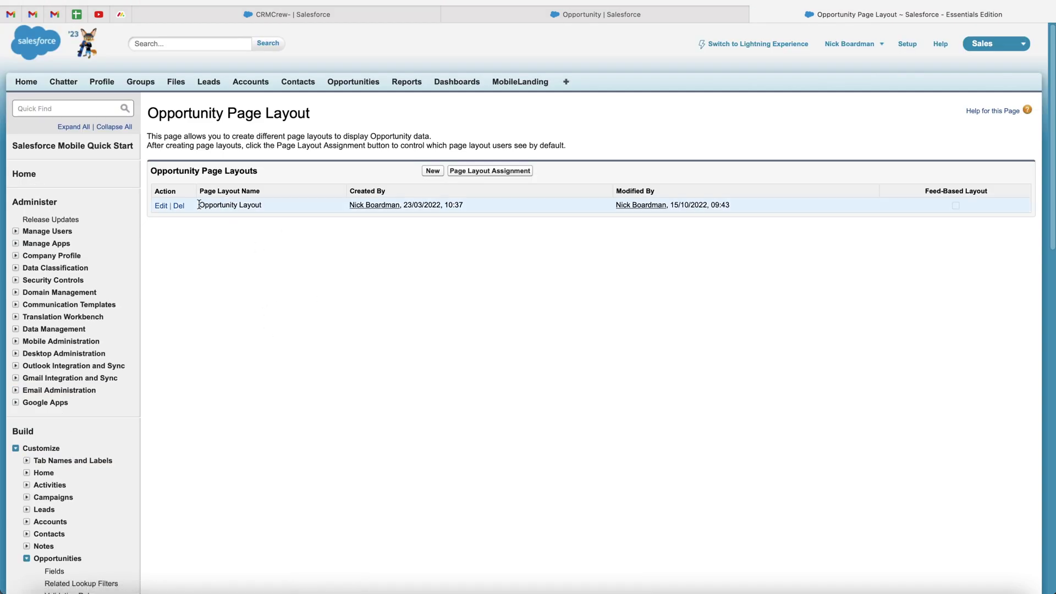
# Open Opportunity Layout in the page layout editor.
pyautogui.moveTo(199, 204); pyautogui.dragTo(263, 204)
pyautogui.click(228, 201)
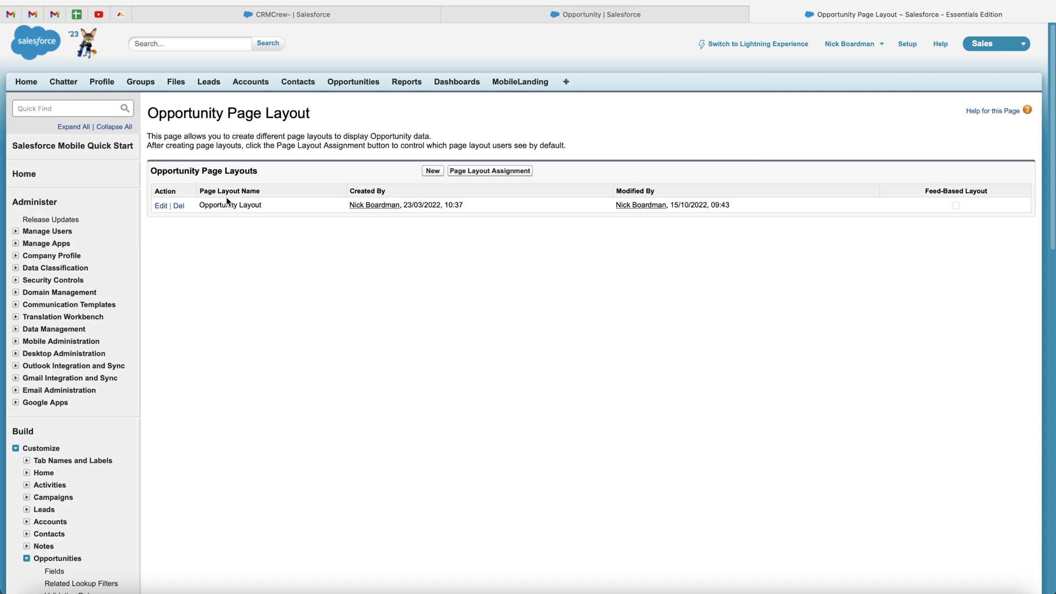
pyautogui.click(160, 205)
# Place CRM System beneath Description in Additional Information and save Opportunity Layout.
pyautogui.scroll(-3, 223, 301)
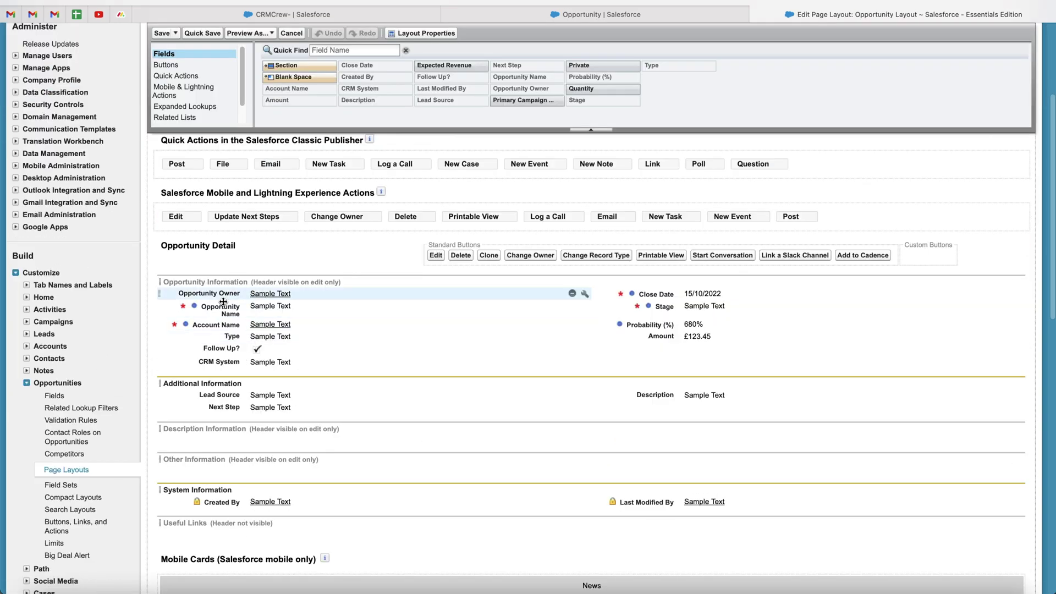
pyautogui.scroll(-1, 348, 348)
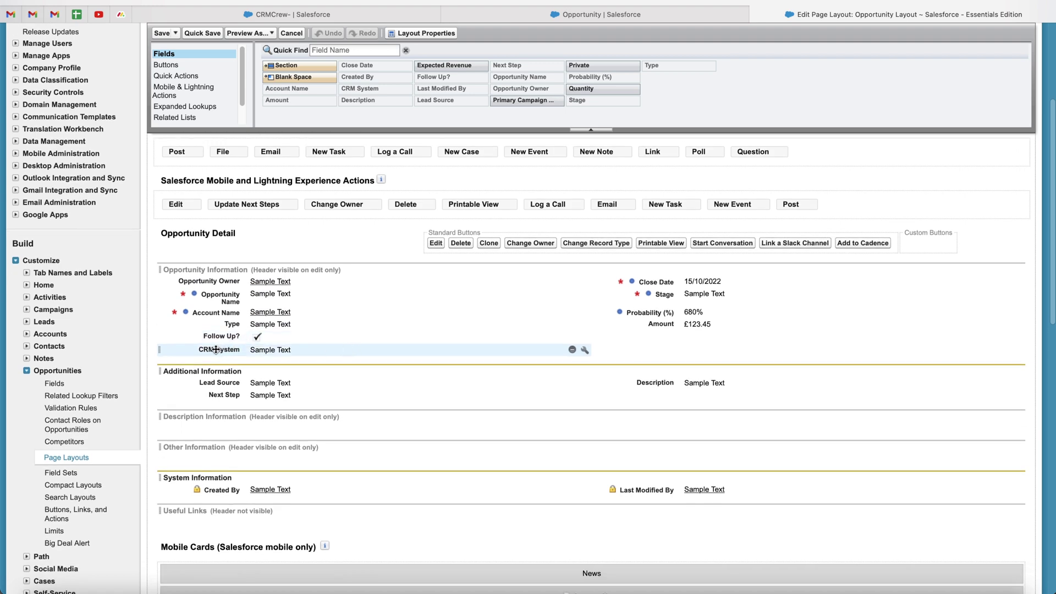
pyautogui.scroll(3, 166, 407)
pyautogui.moveTo(215, 349); pyautogui.dragTo(668, 449)
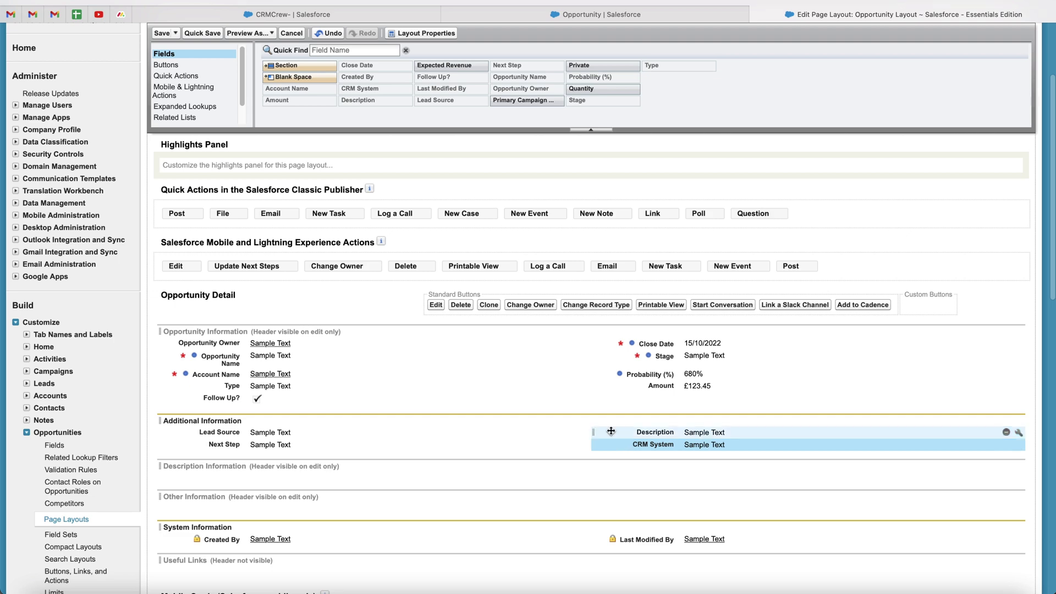
pyautogui.scroll(5, 541, 427)
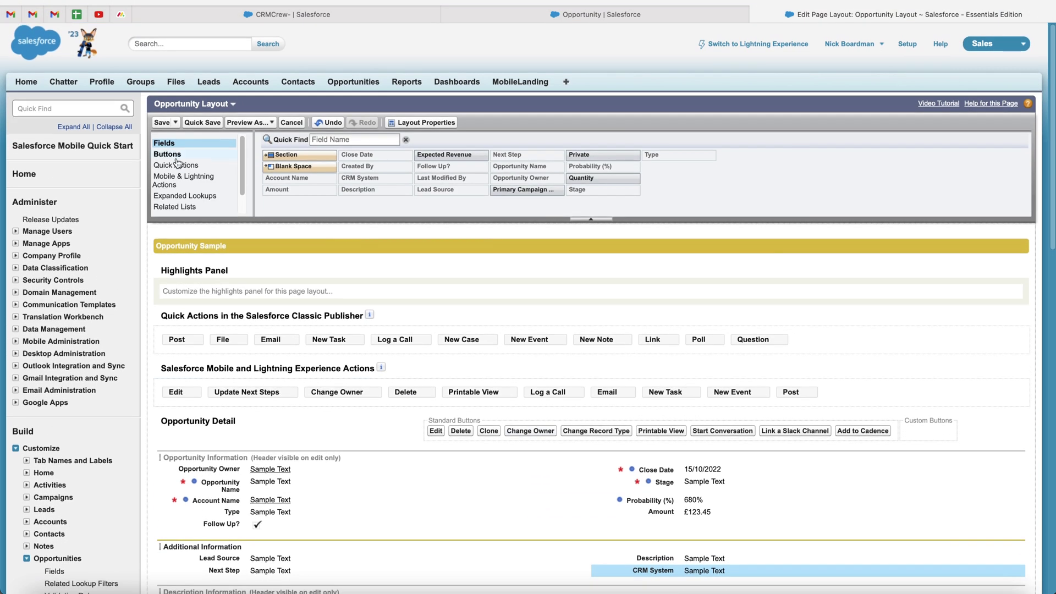
pyautogui.click(161, 125)
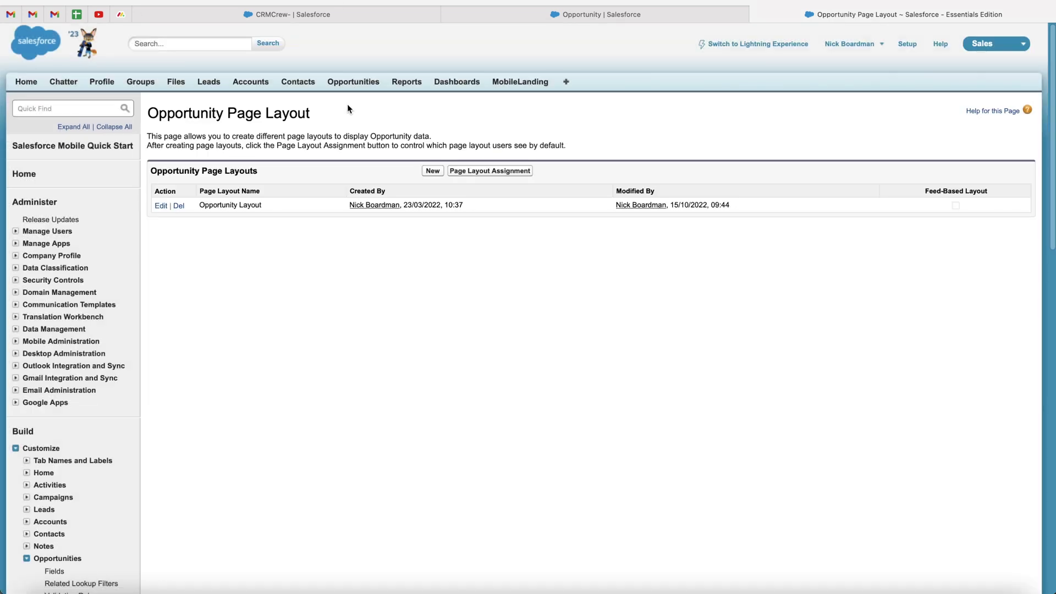
# Reload the CRMCrew- opportunity and save its CRM System value as Salesforce.
pyautogui.click(329, 15)
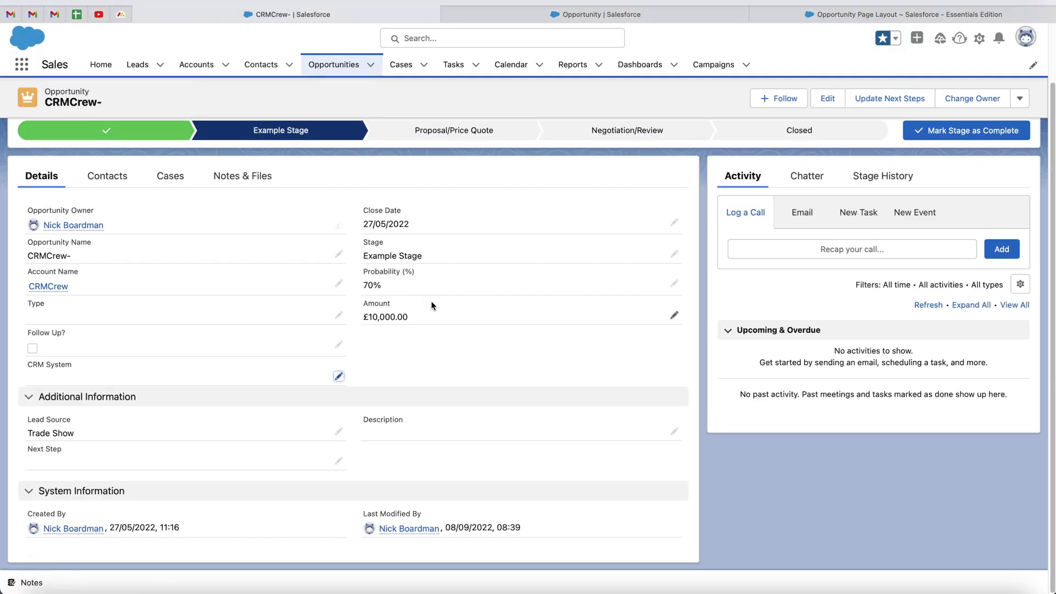
pyautogui.press('super+r')
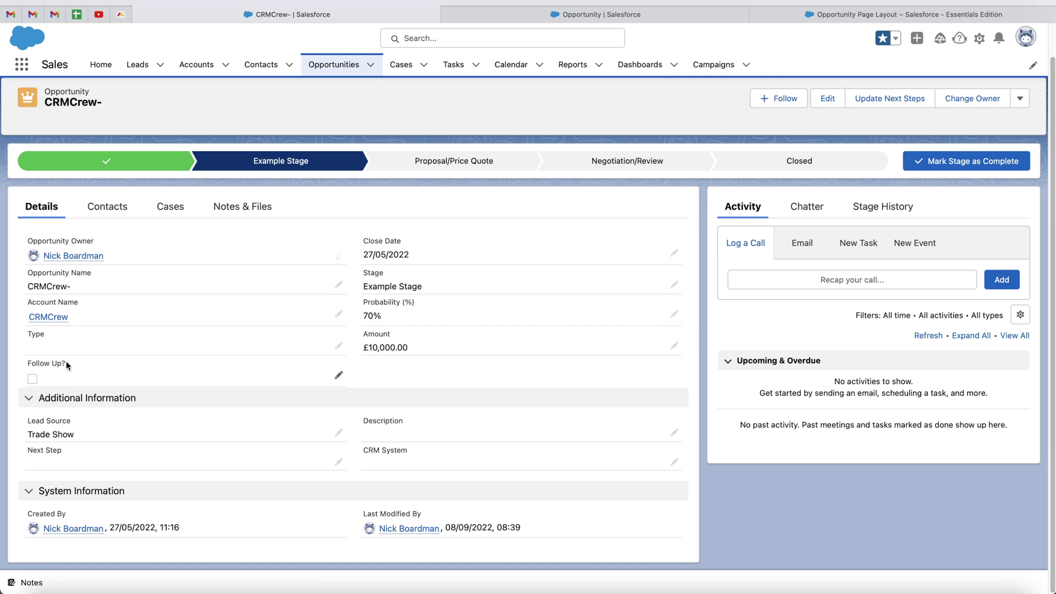
pyautogui.click(672, 468)
pyautogui.click(464, 476)
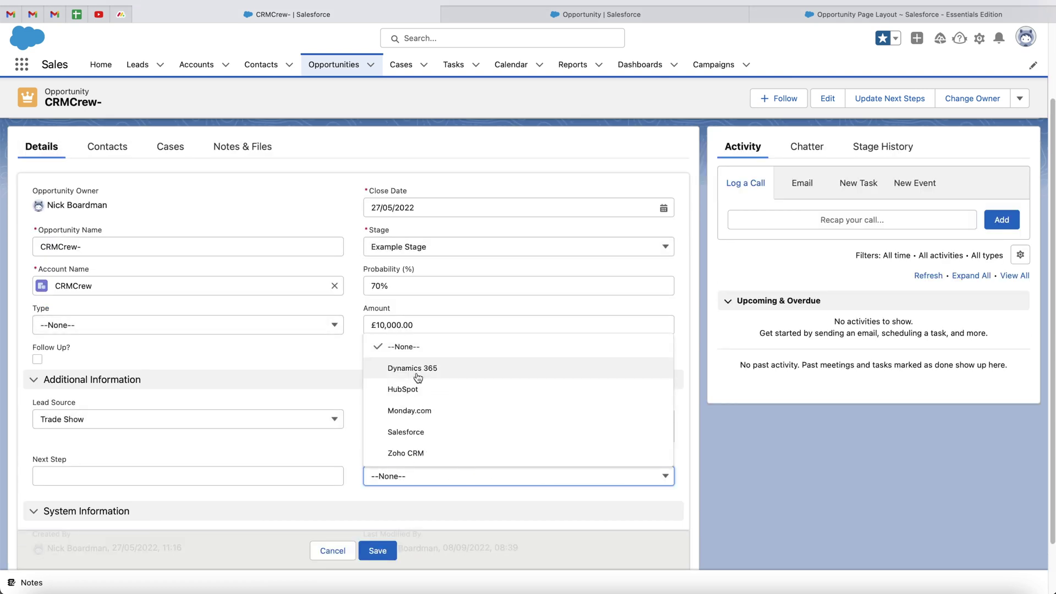
pyautogui.click(405, 431)
pyautogui.click(376, 550)
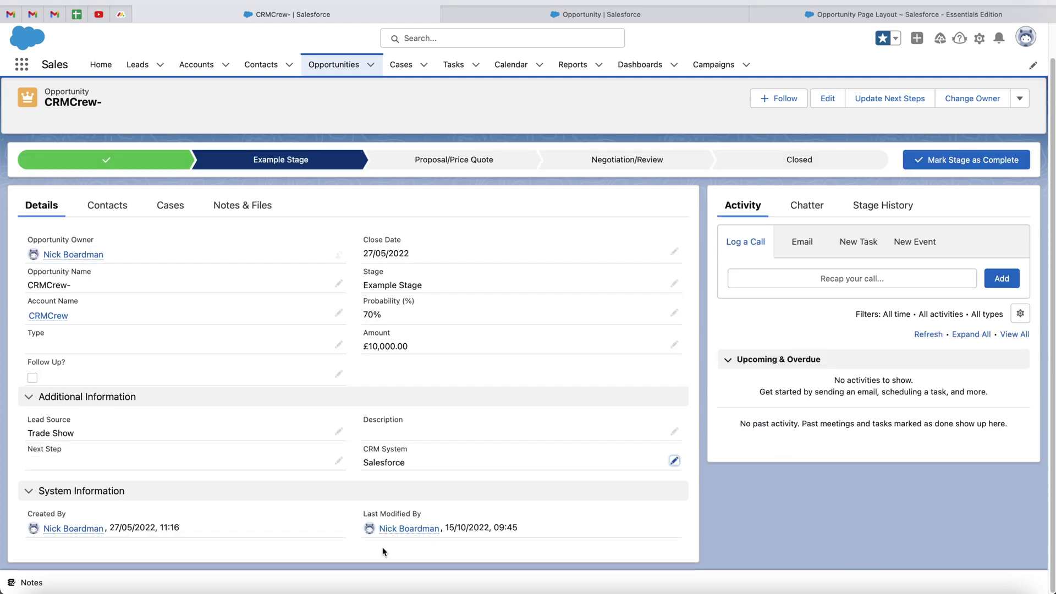